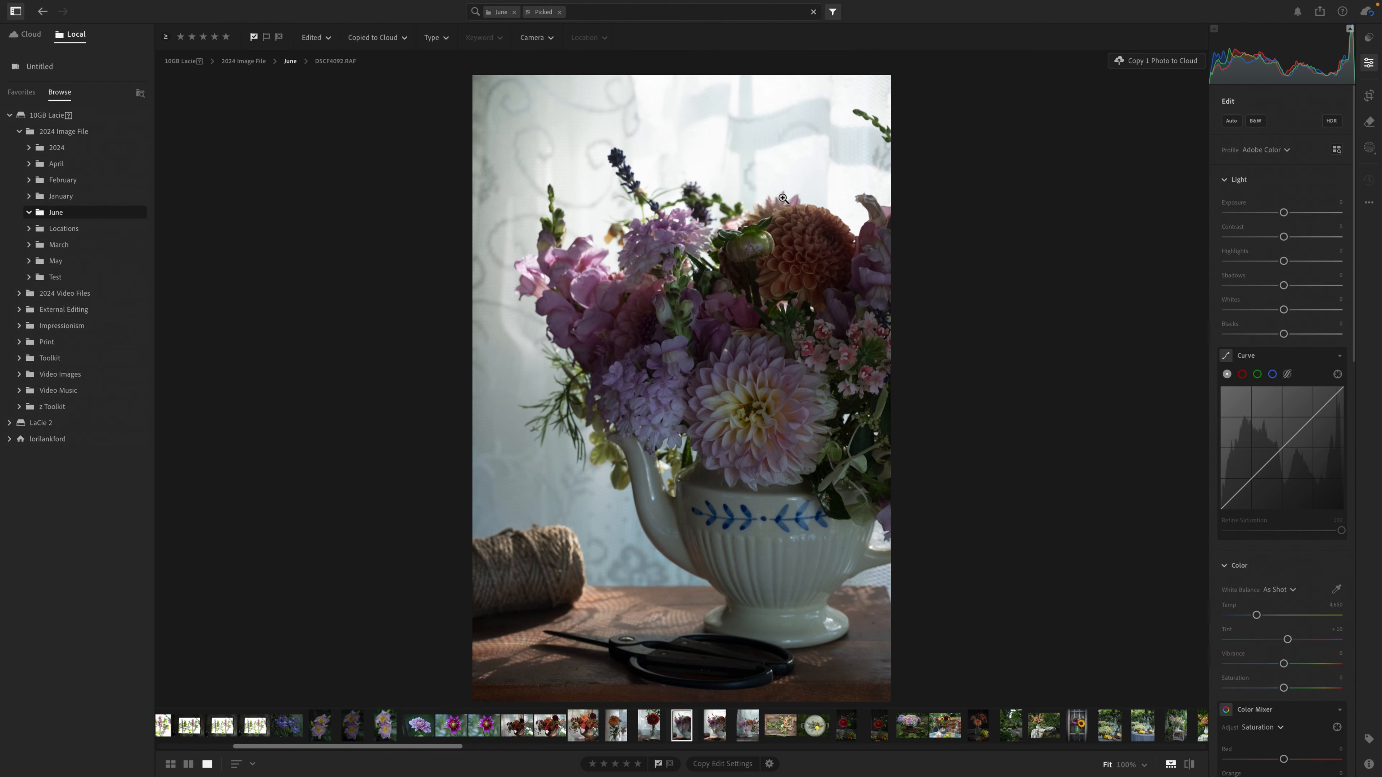
Step: Review the two neighbouring teapot bouquet photos and return to DSCF4093.RAF
click(714, 727)
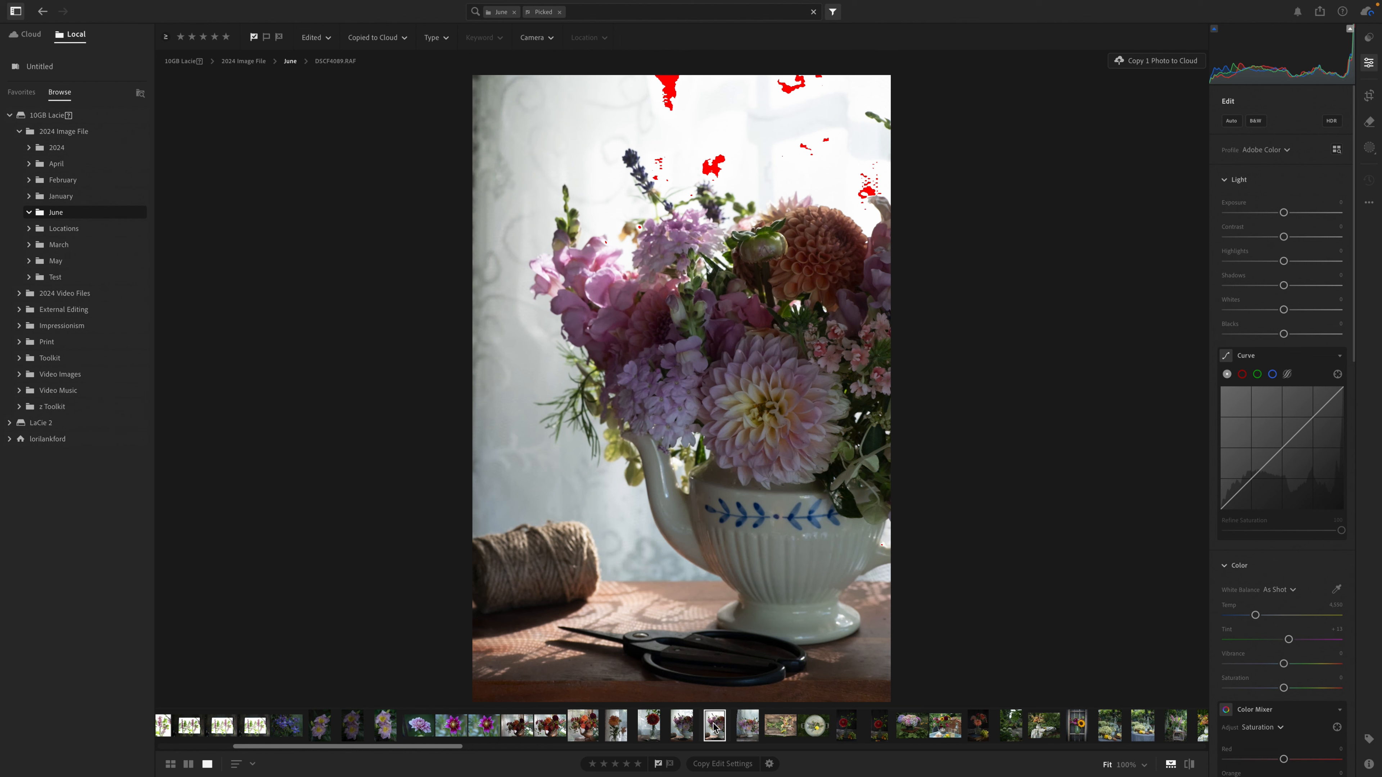
click(748, 728)
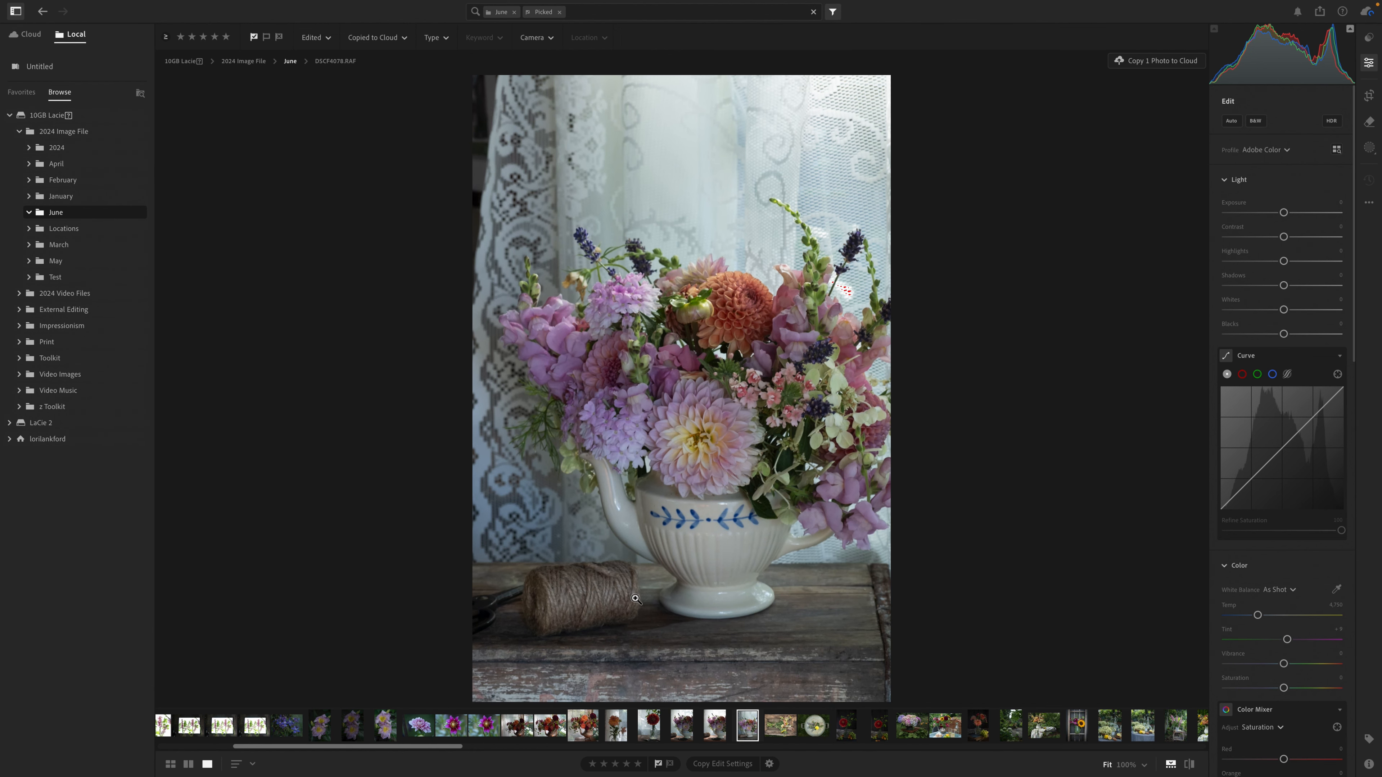
click(686, 732)
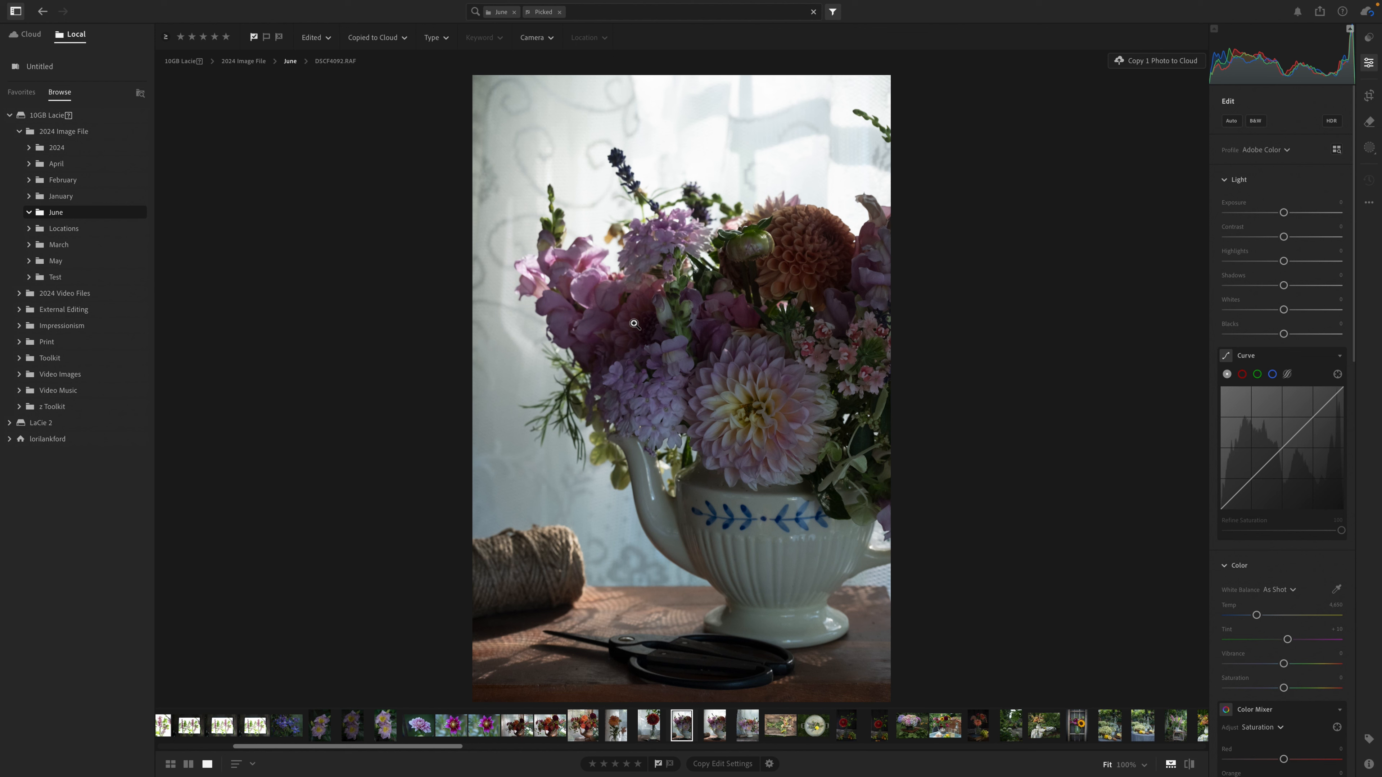
Step: Lower the whole photo's Highlights to about -57 and raise its Shadows to about +55
click(1262, 262)
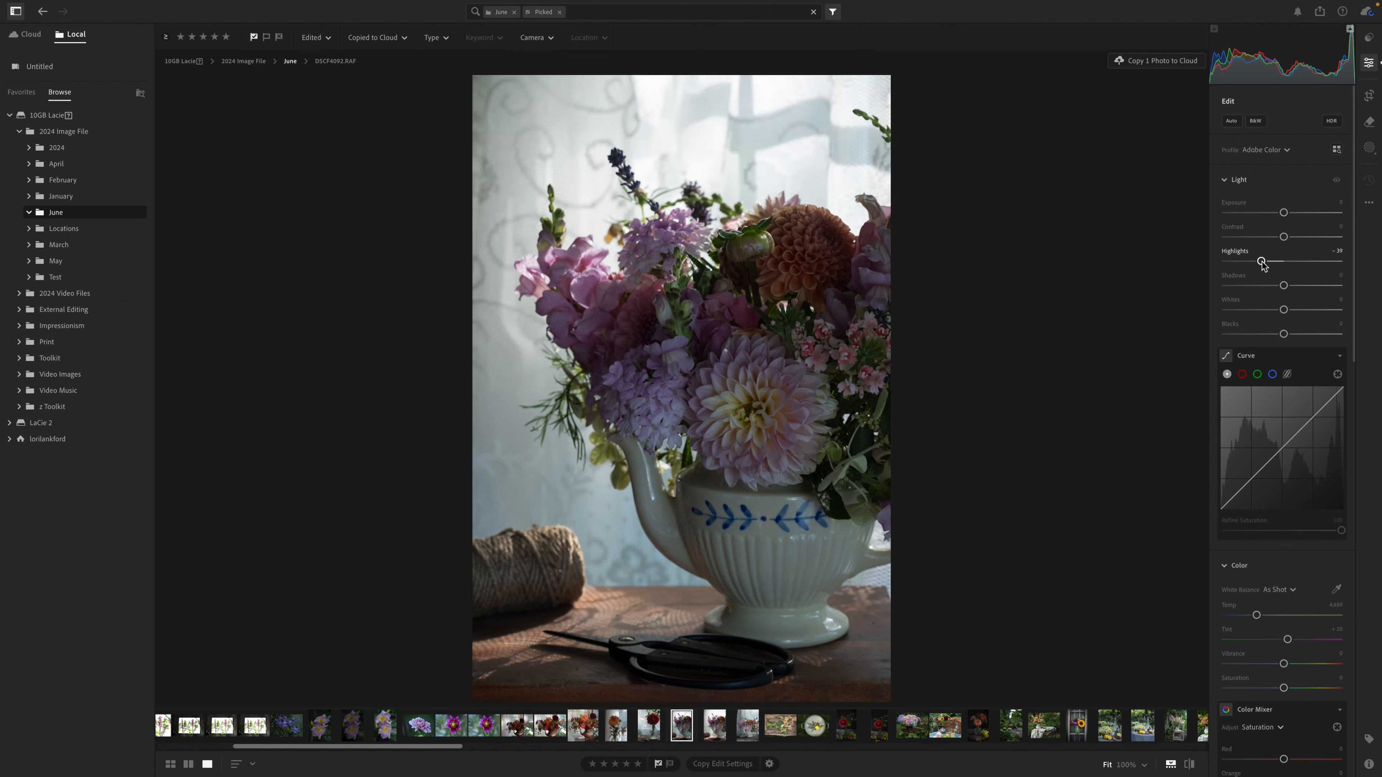
drag(1261, 263, 1256, 262)
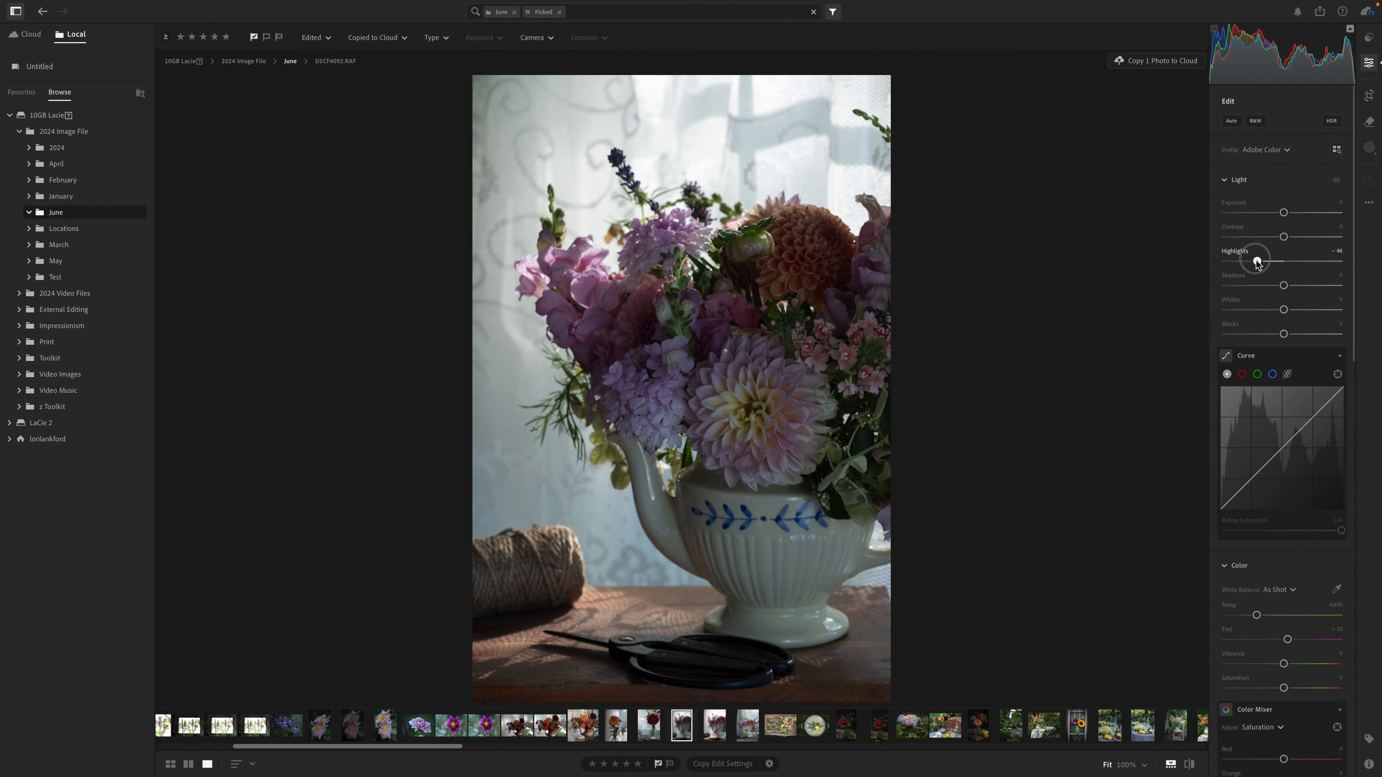
click(1307, 286)
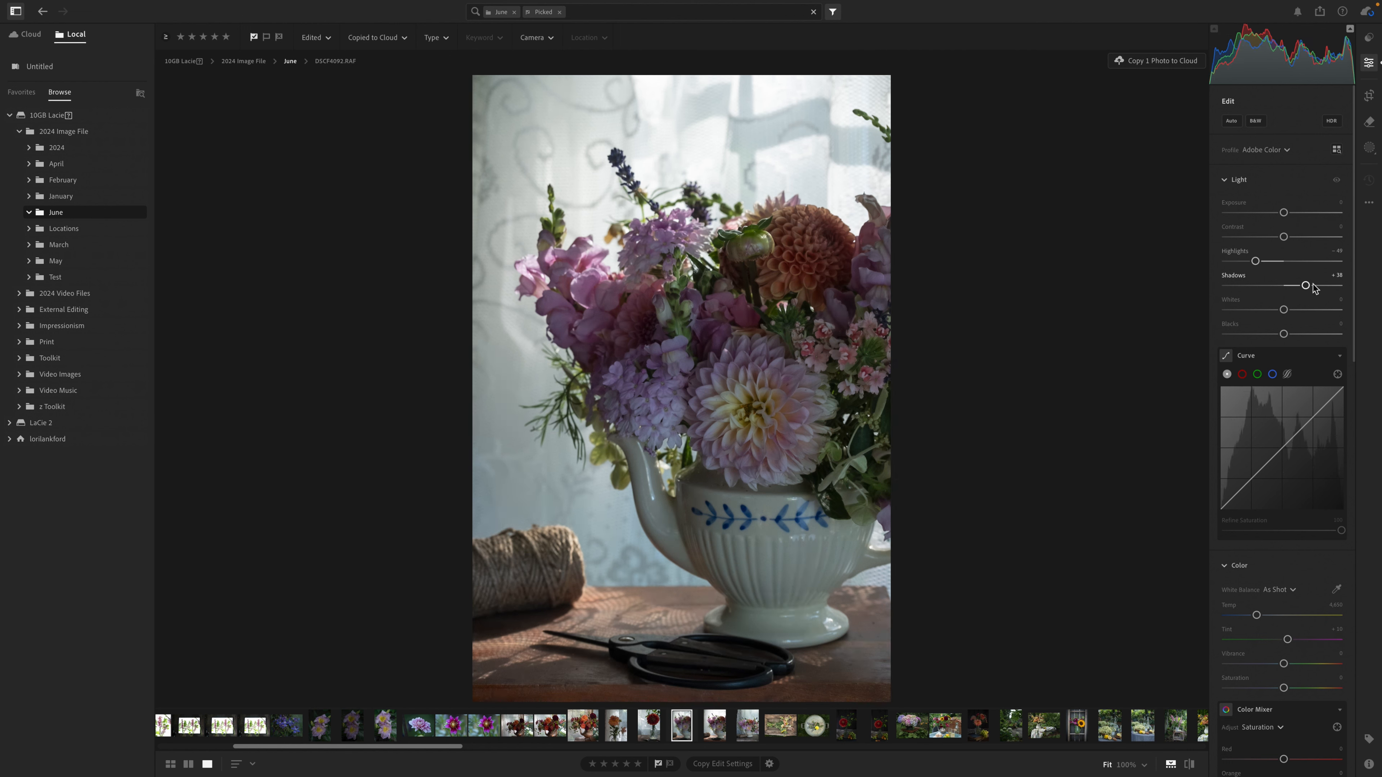
drag(1313, 288, 1251, 262)
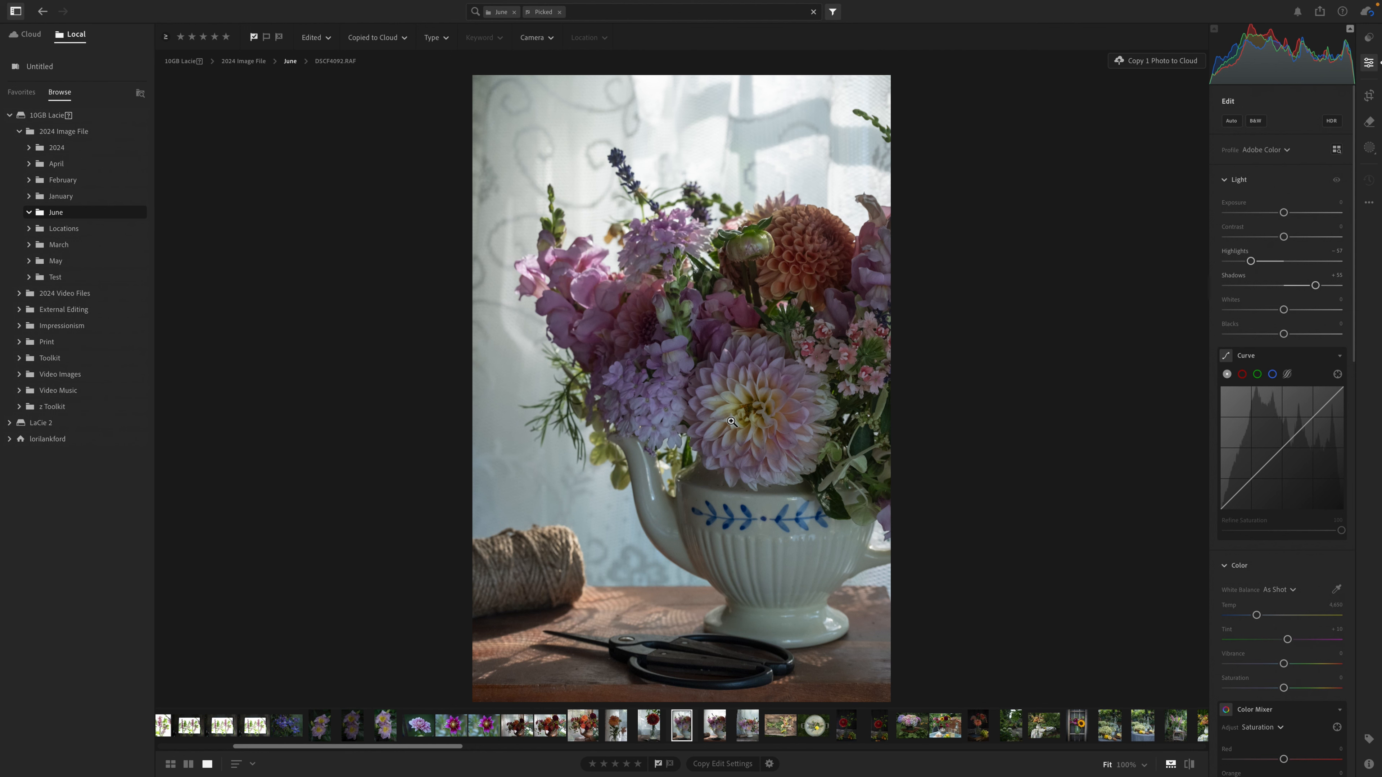
Step: Create an Objects mask by framing the flower bouquet with a rectangle, and show its overlay
click(1373, 152)
click(1374, 153)
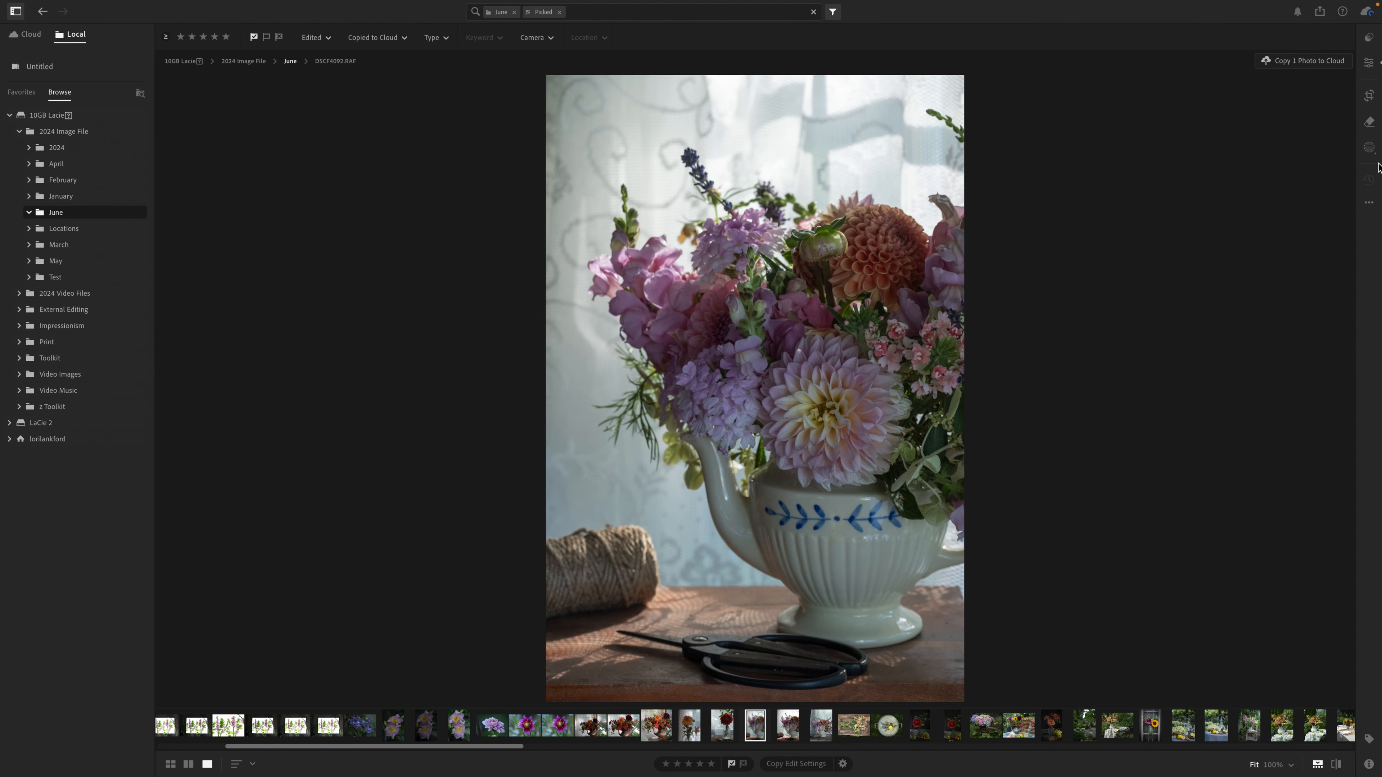
click(1370, 148)
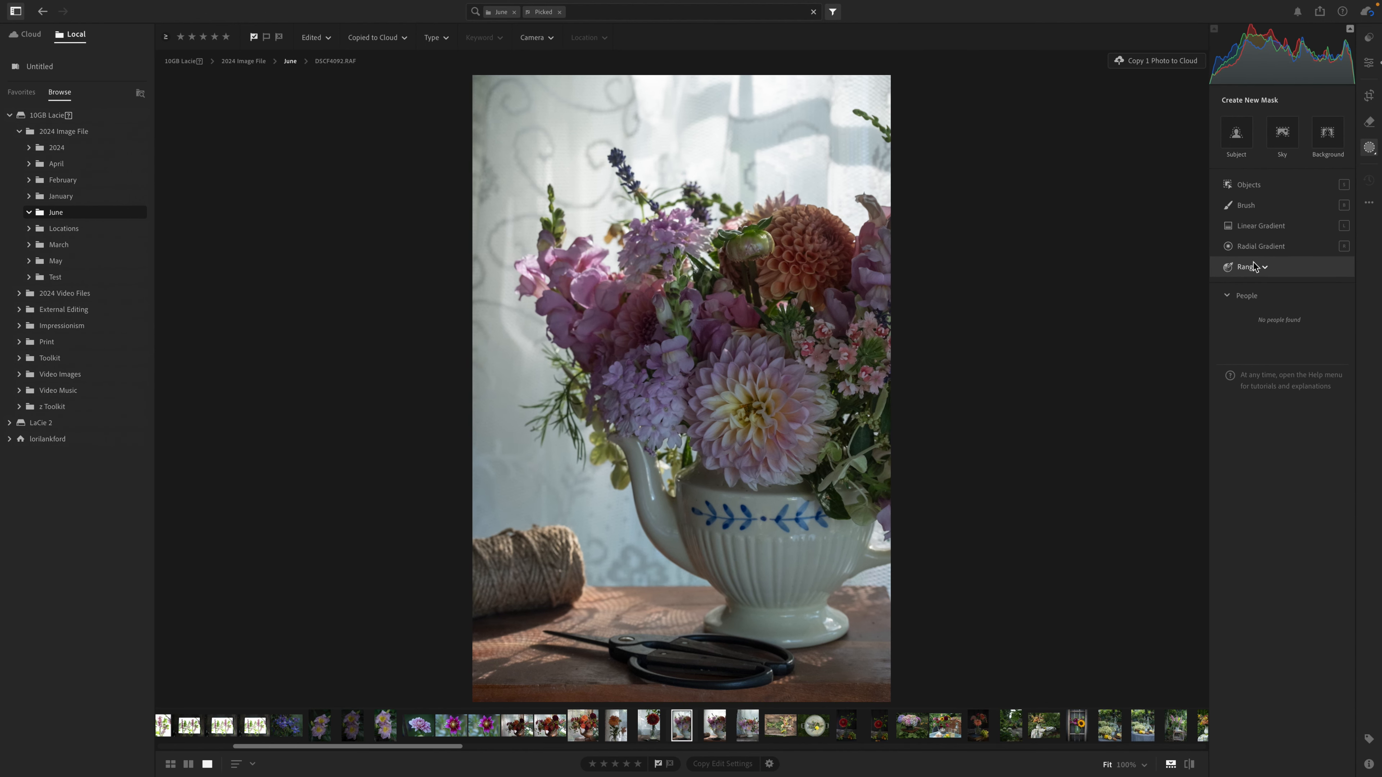
click(1247, 186)
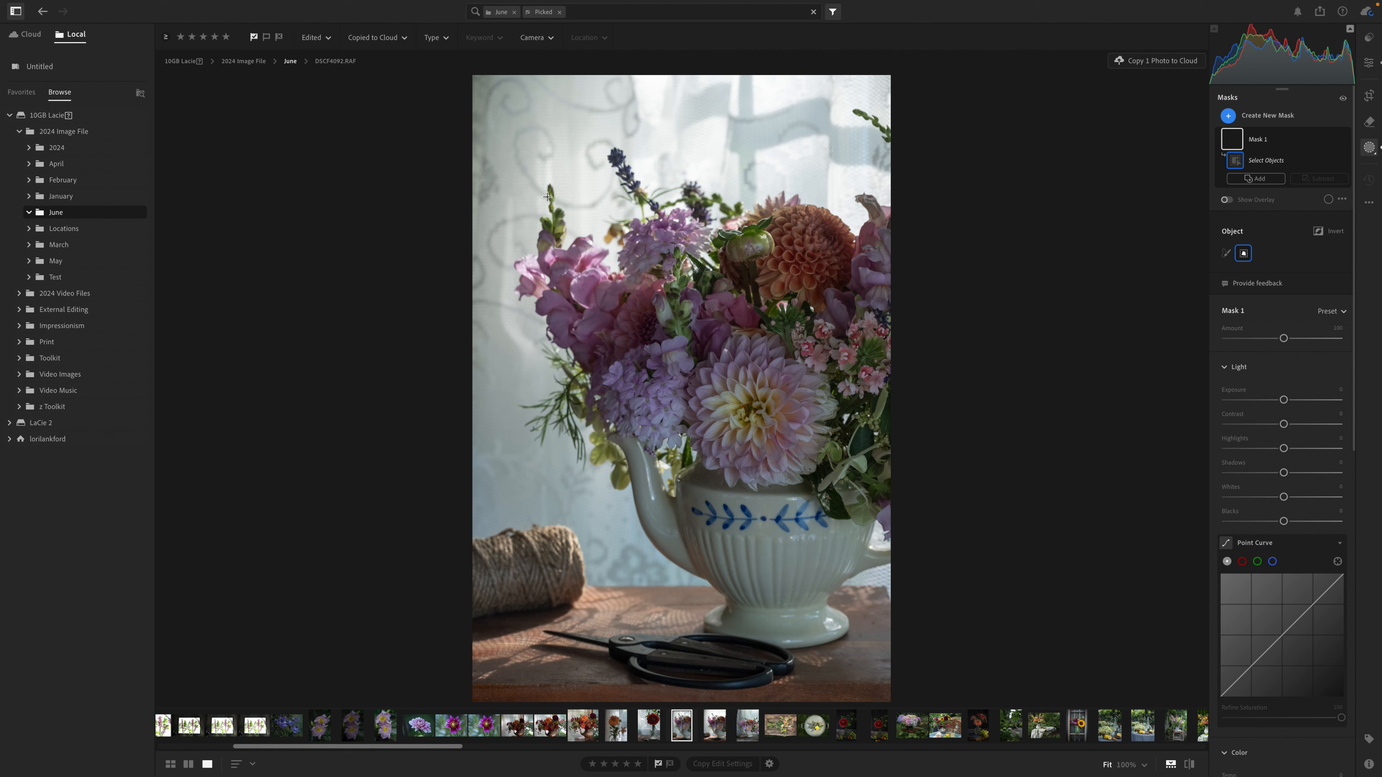
drag(528, 194, 967, 480)
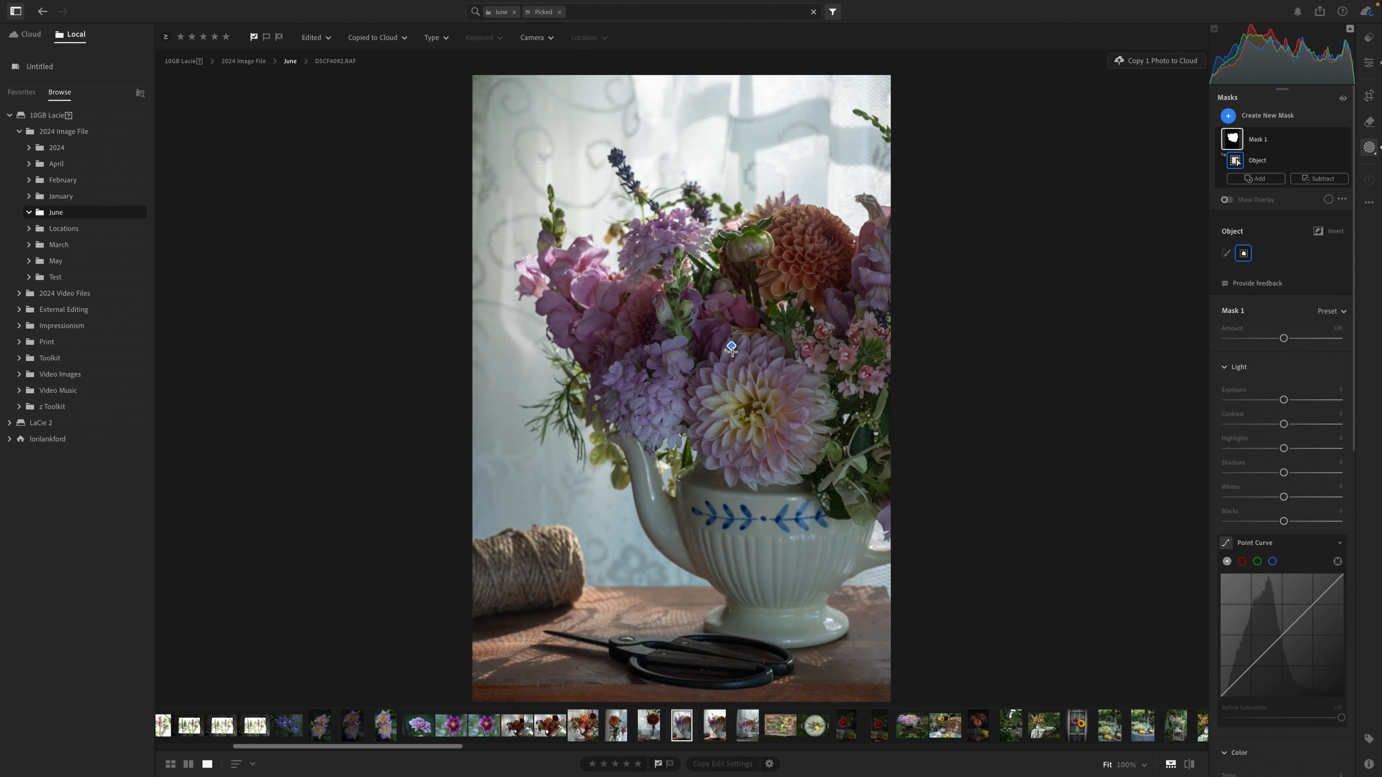
mouse_move(731, 347)
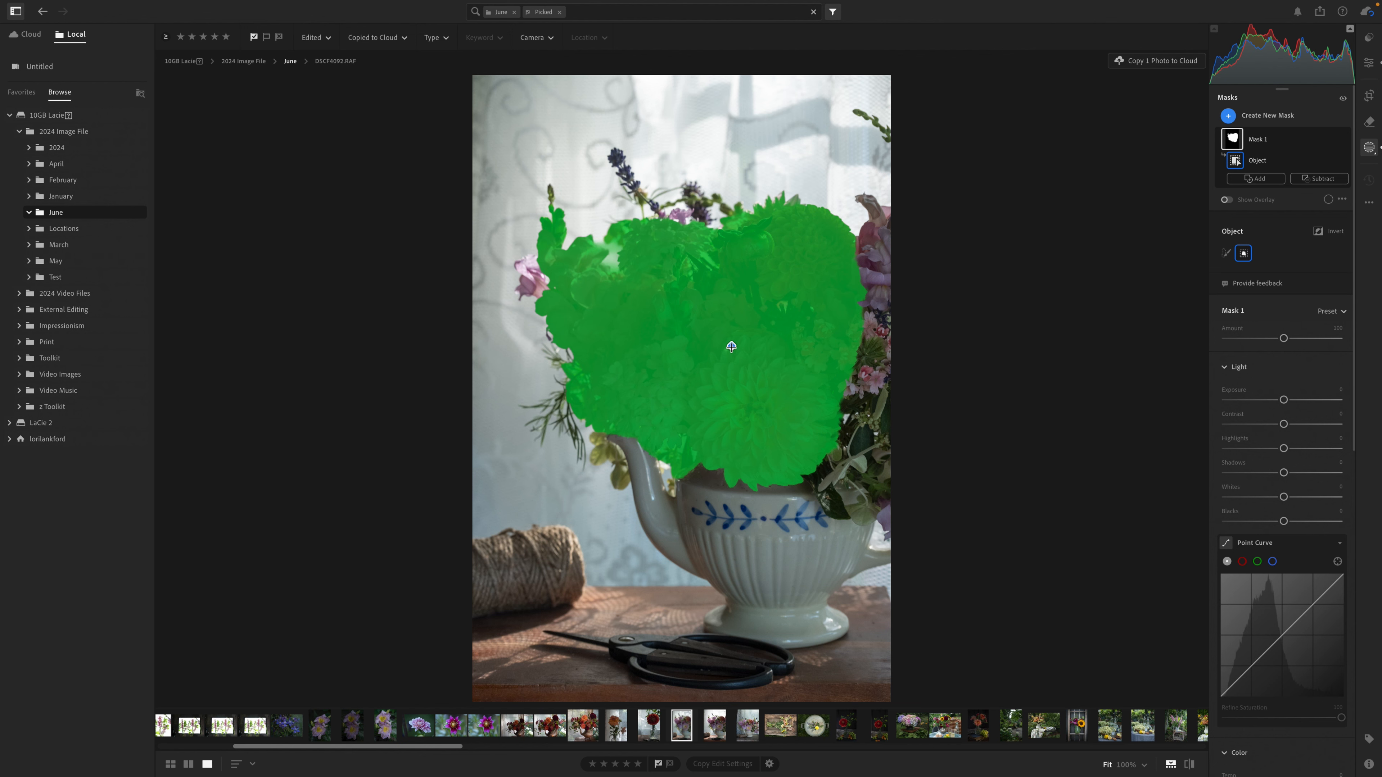
click(1226, 199)
Step: Brush the missed blossoms at the bouquet's edges, the lavender tip and the leaves by the spout into the mask, and hide the overlay
click(1258, 179)
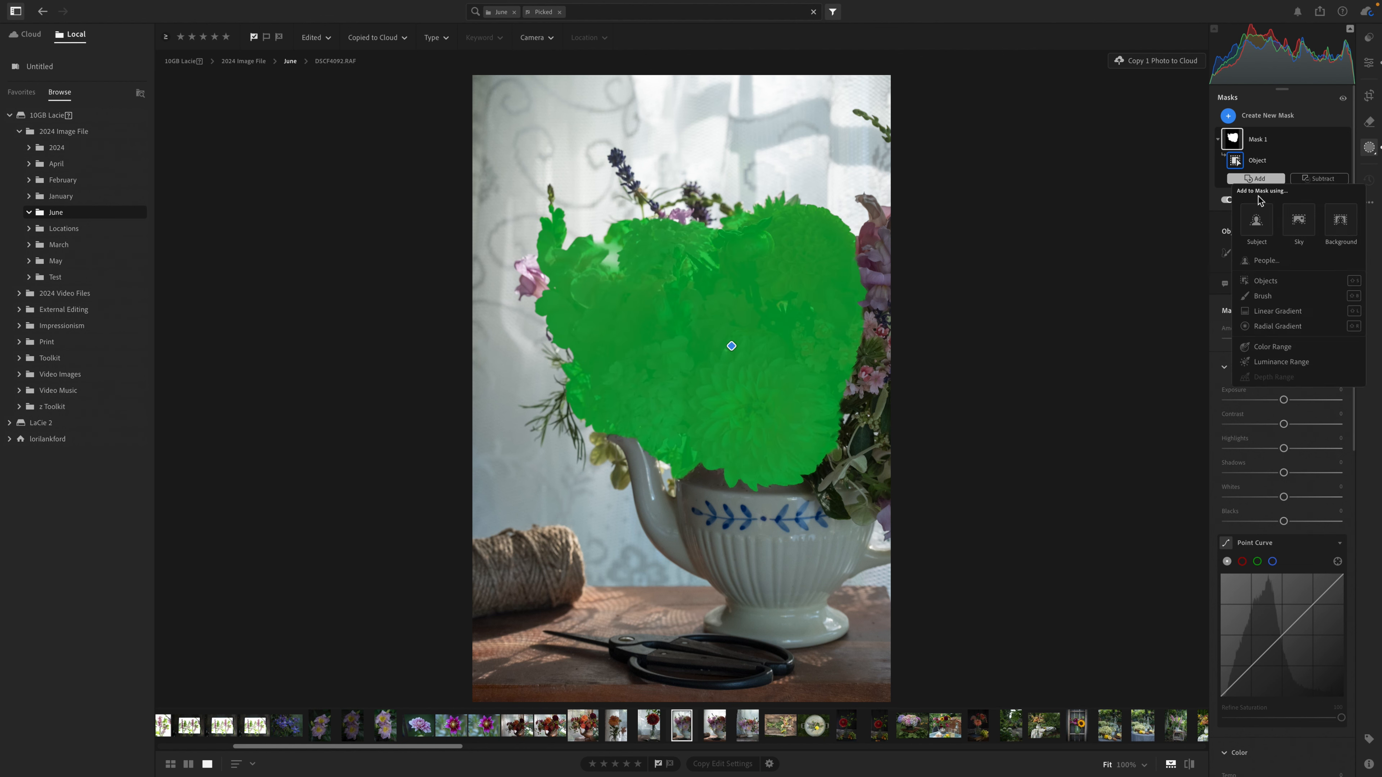
click(1262, 296)
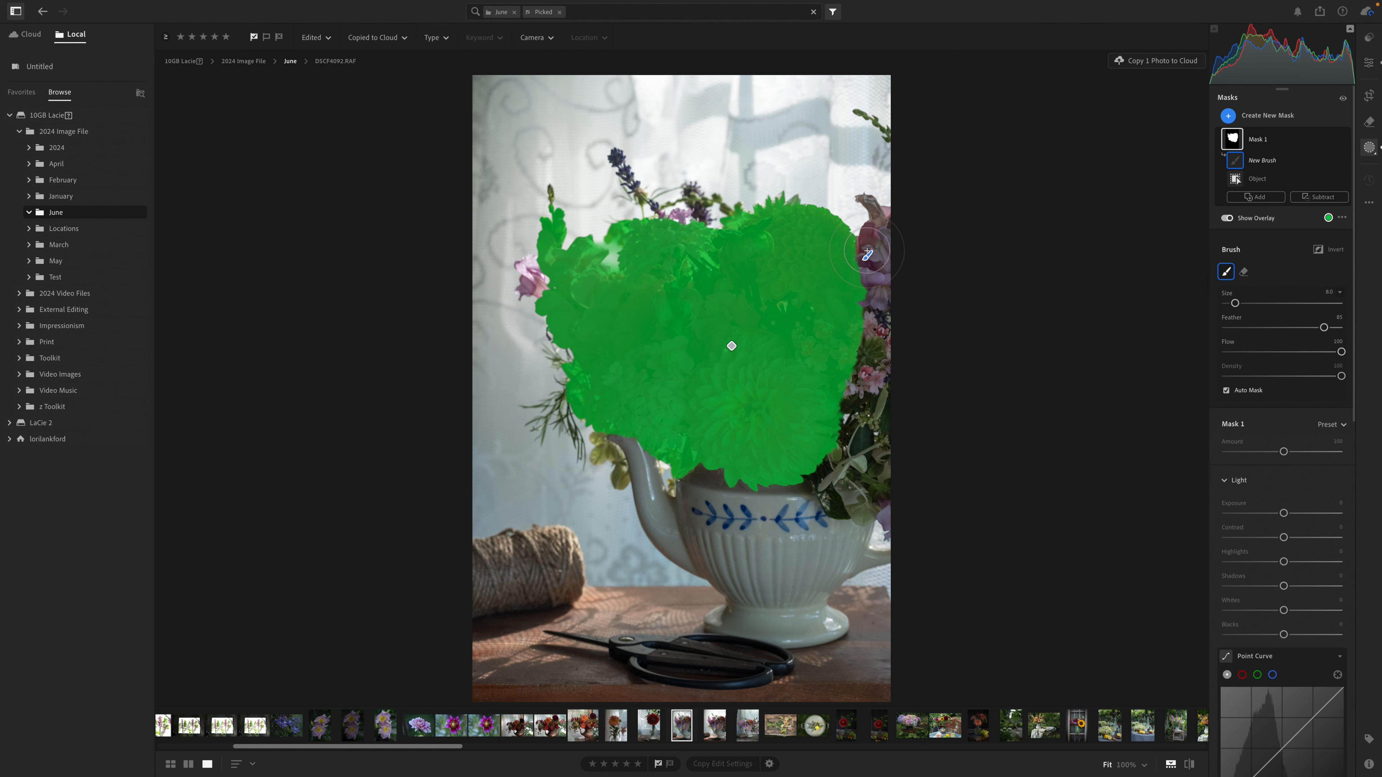
mouse_move(867, 254)
mouse_down()
mouse_move(879, 319)
mouse_move(865, 400)
mouse_move(827, 478)
mouse_move(887, 468)
mouse_move(881, 457)
mouse_up()
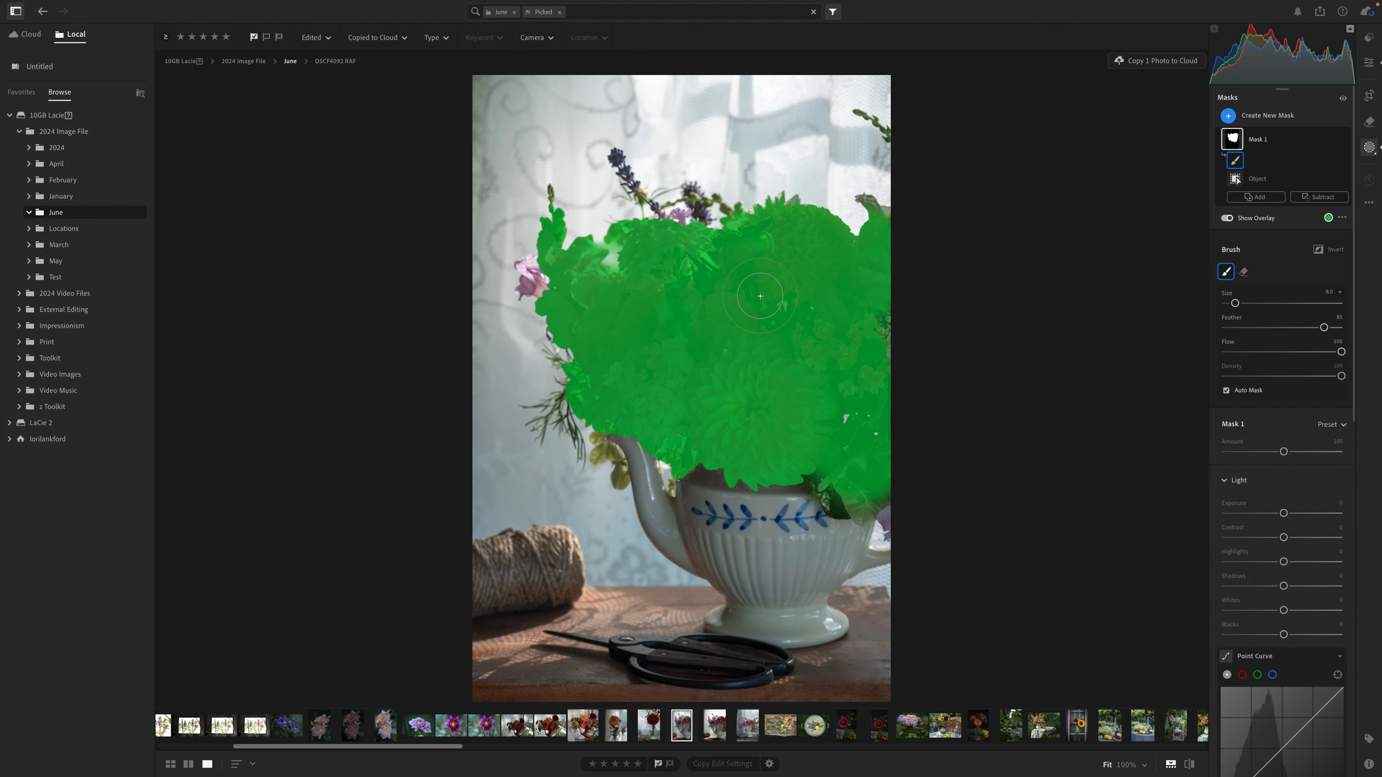
mouse_move(760, 295)
mouse_down()
mouse_move(681, 229)
mouse_move(687, 202)
mouse_move(644, 225)
mouse_up()
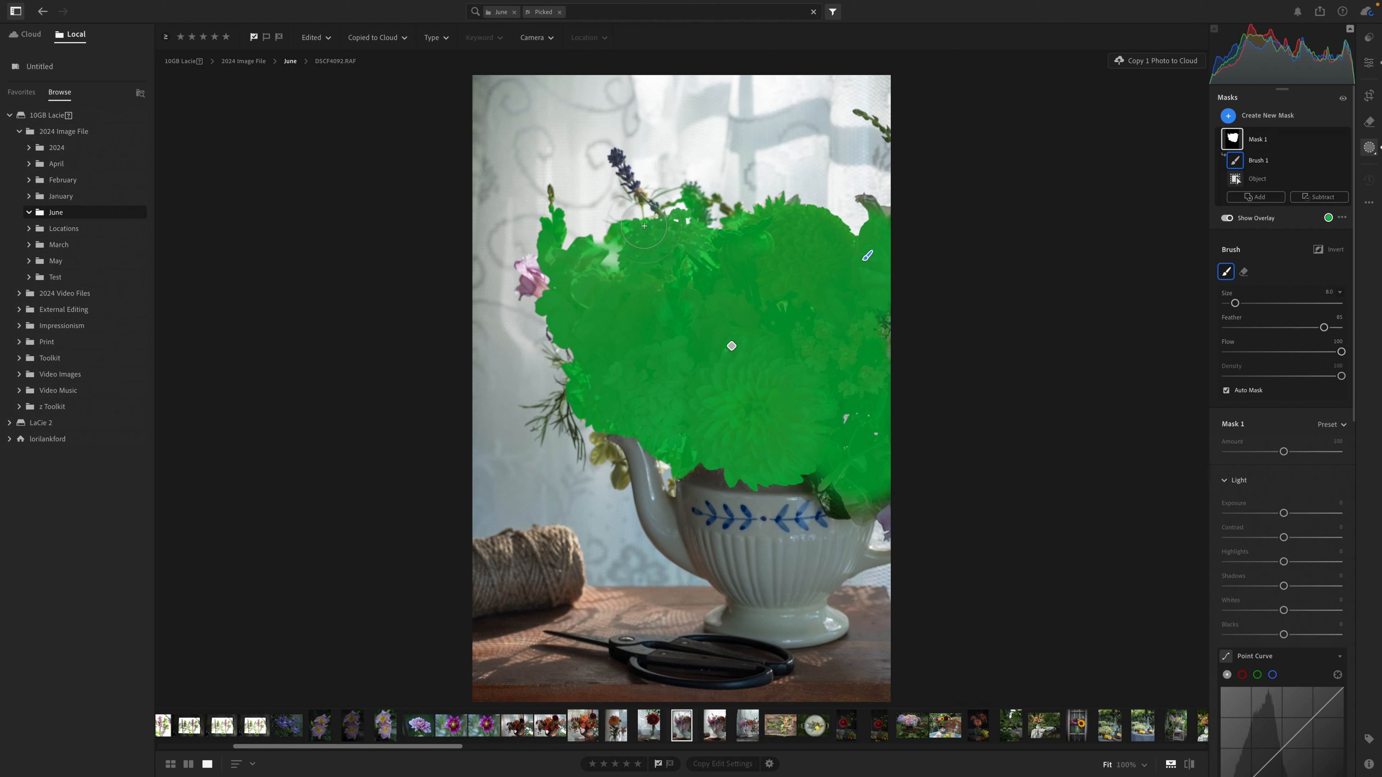
drag(539, 273, 530, 266)
click(616, 161)
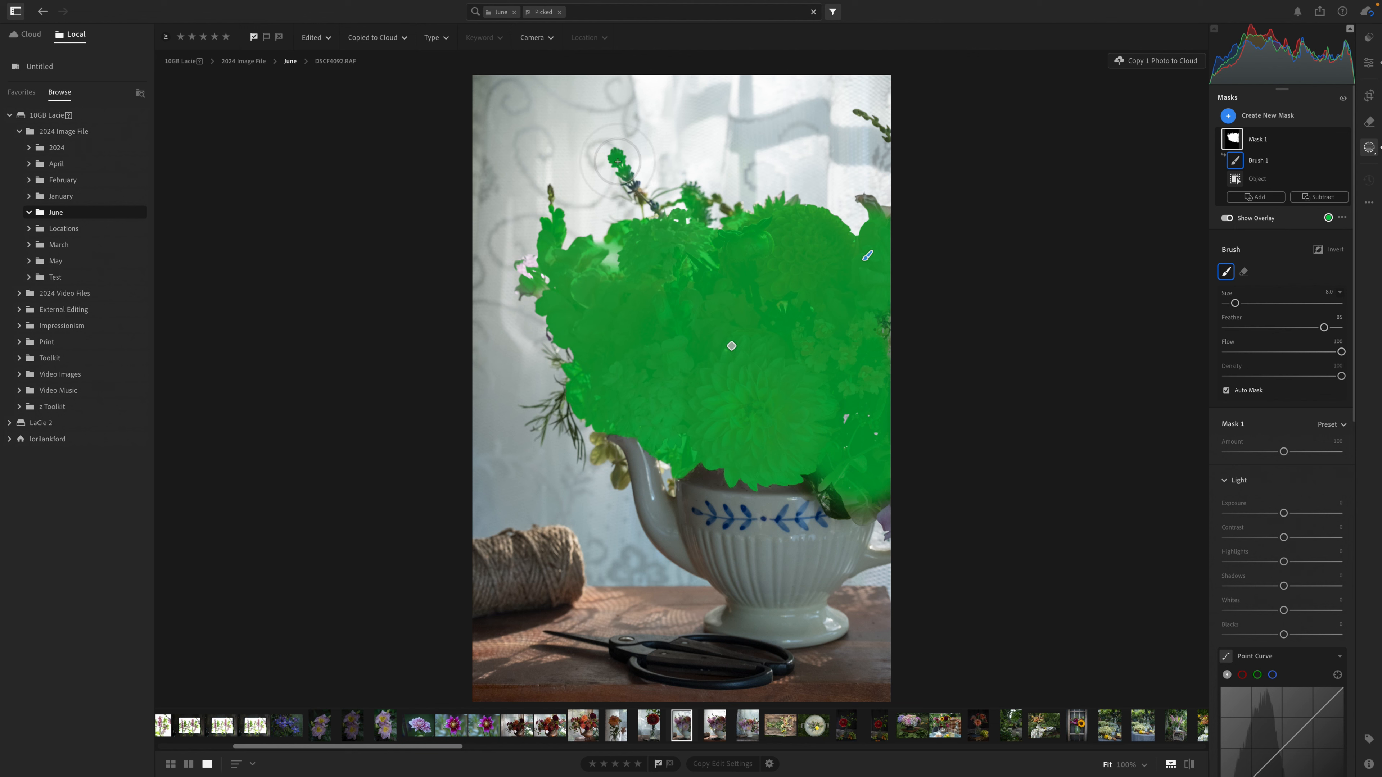
click(631, 184)
key(super+z)
click(605, 448)
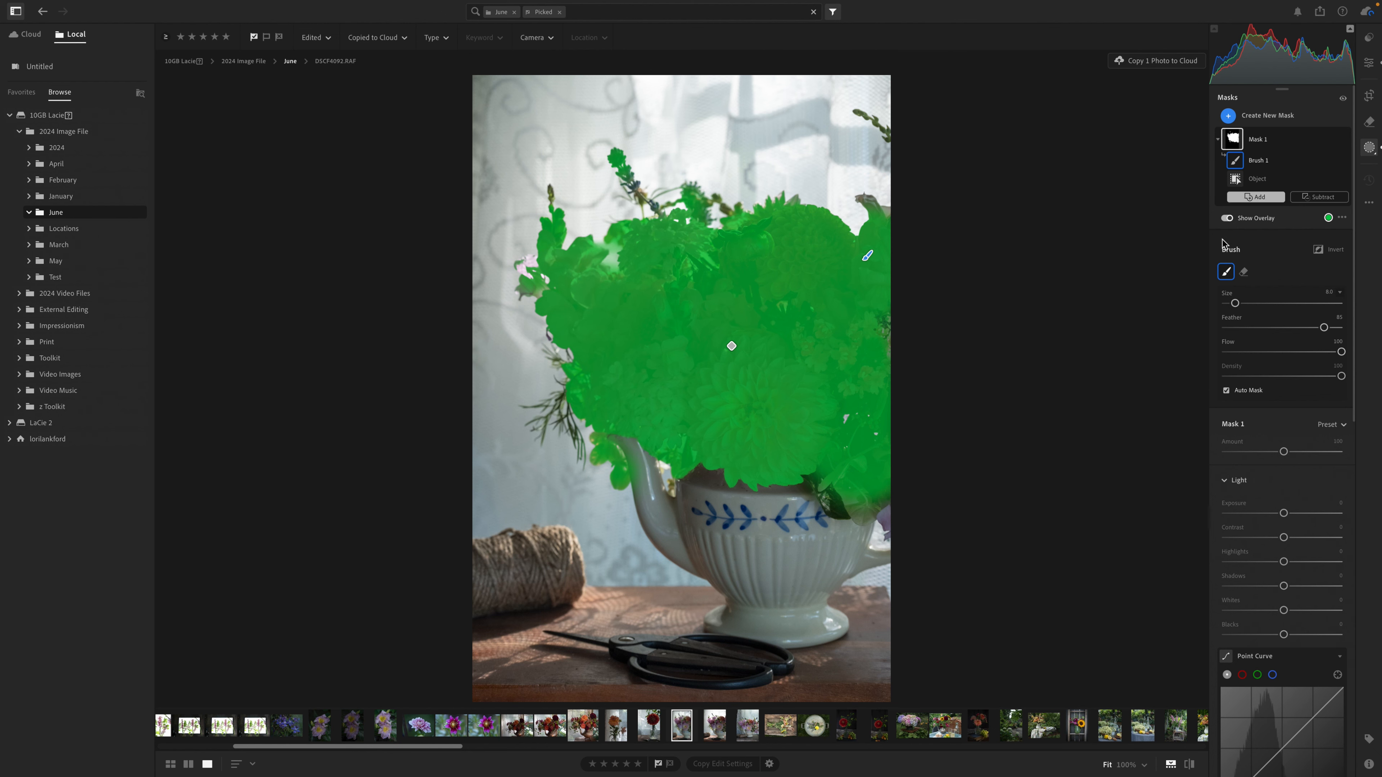
click(1228, 218)
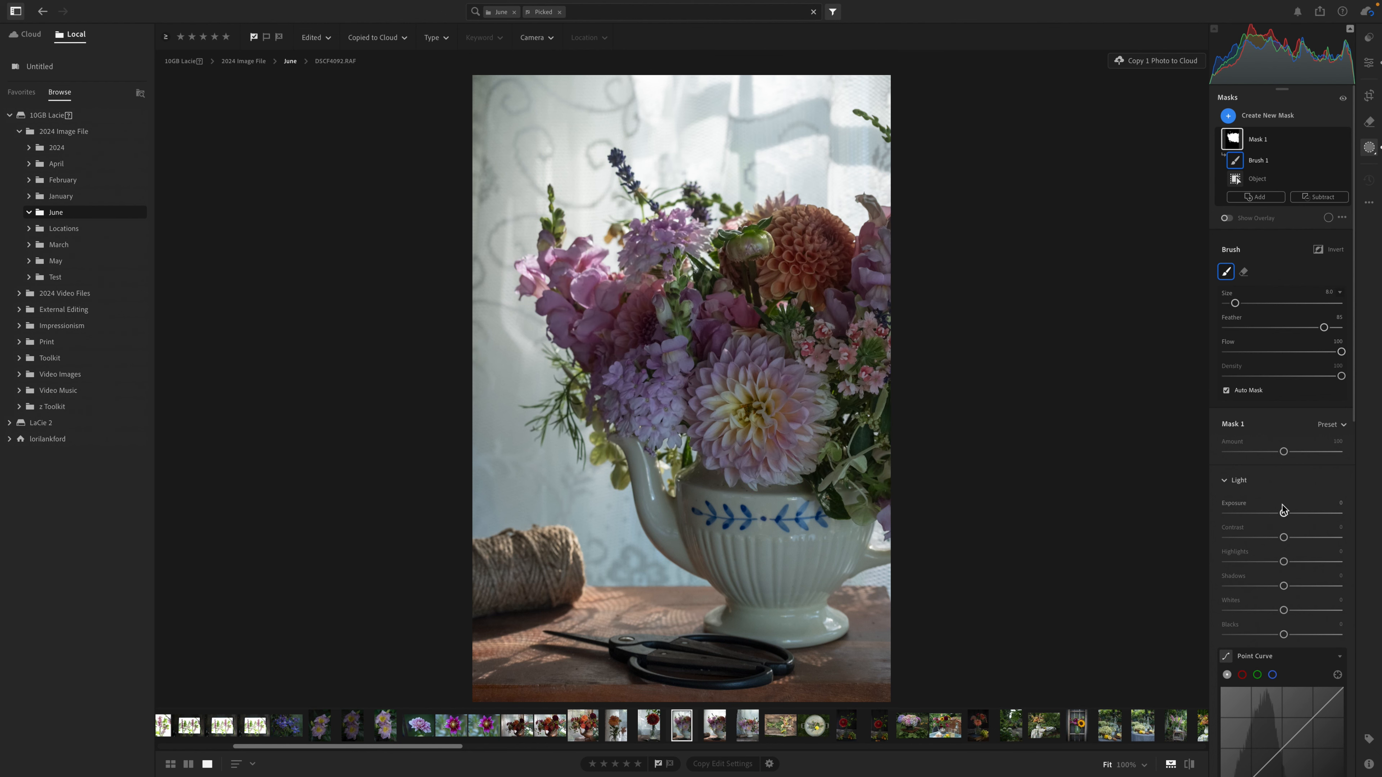
Step: Set the bouquet mask's Exposure to about +0.36, Highlights to -79, Shadows to +49 and Whites to +11
scroll(1283, 510, down, 4)
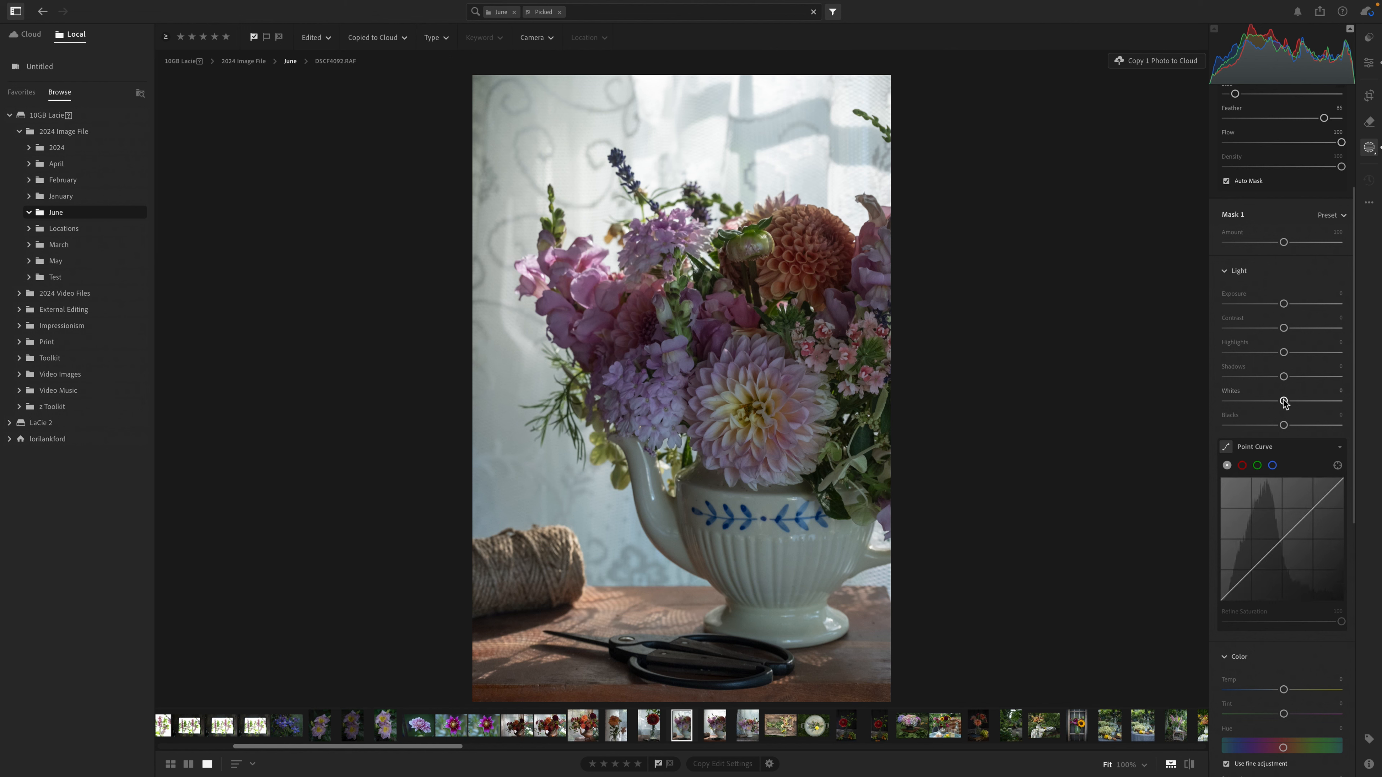
drag(1284, 400, 1238, 354)
click(1305, 377)
click(1257, 352)
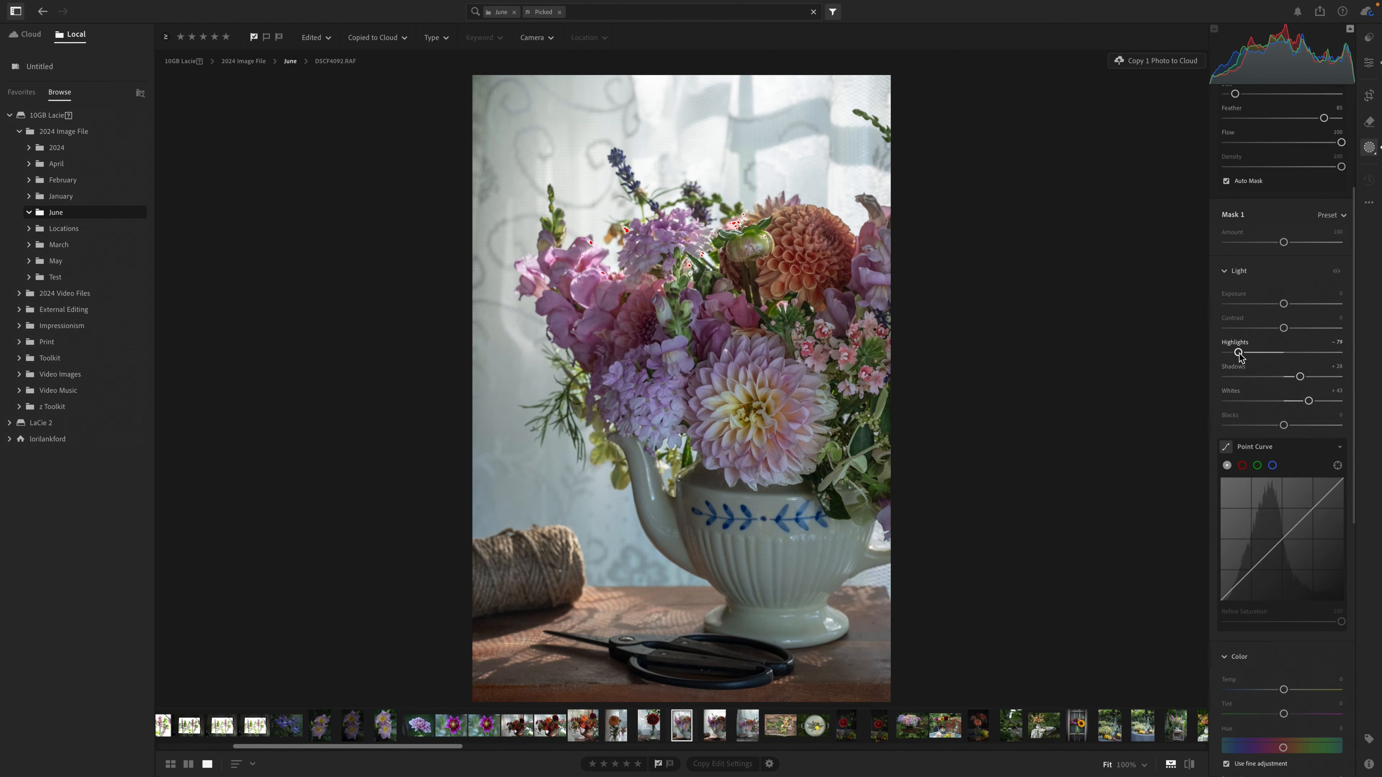
mouse_move(1308, 400)
mouse_down()
mouse_move(1282, 401)
mouse_move(1312, 378)
mouse_up()
drag(1284, 306, 1289, 307)
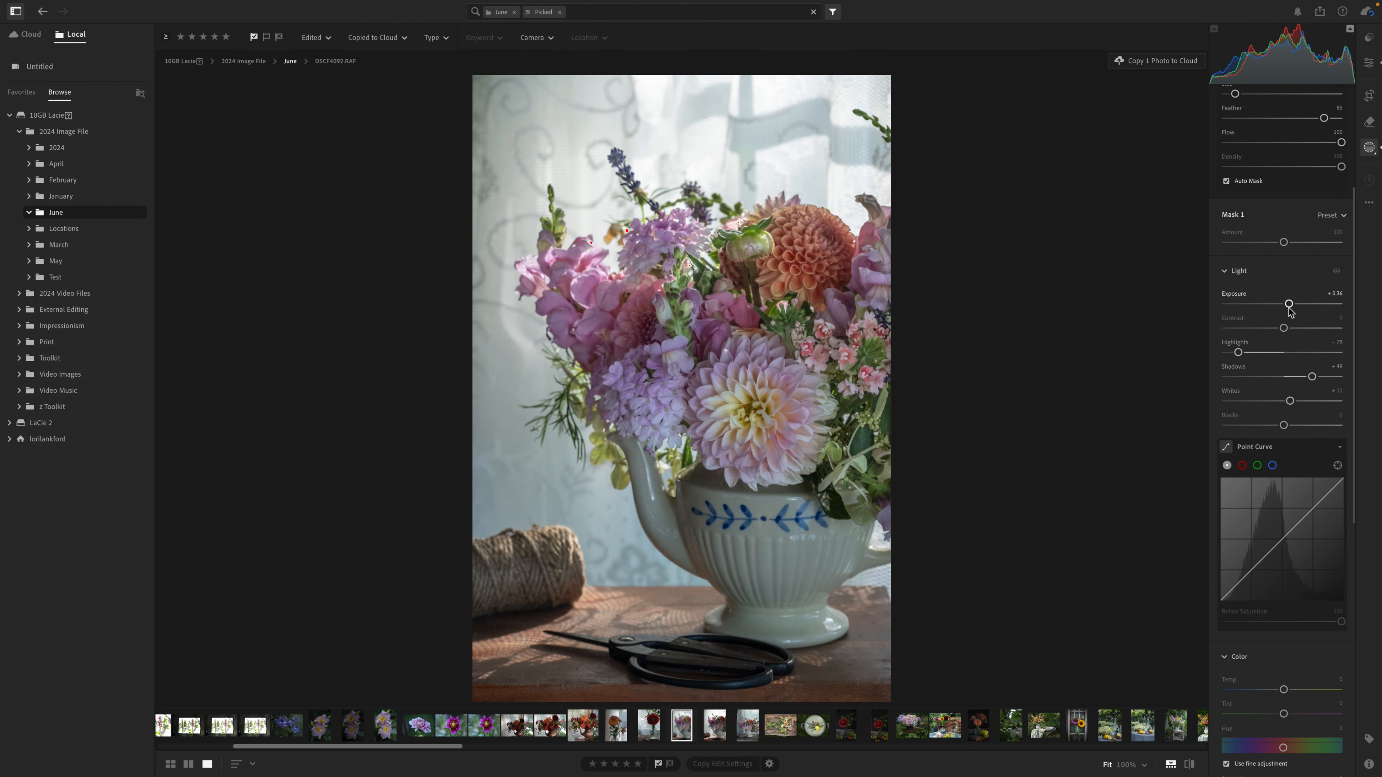
Step: Raise the bouquet mask's Saturation to about +35 and warm its Temp to about +10
scroll(1276, 506, down, 6)
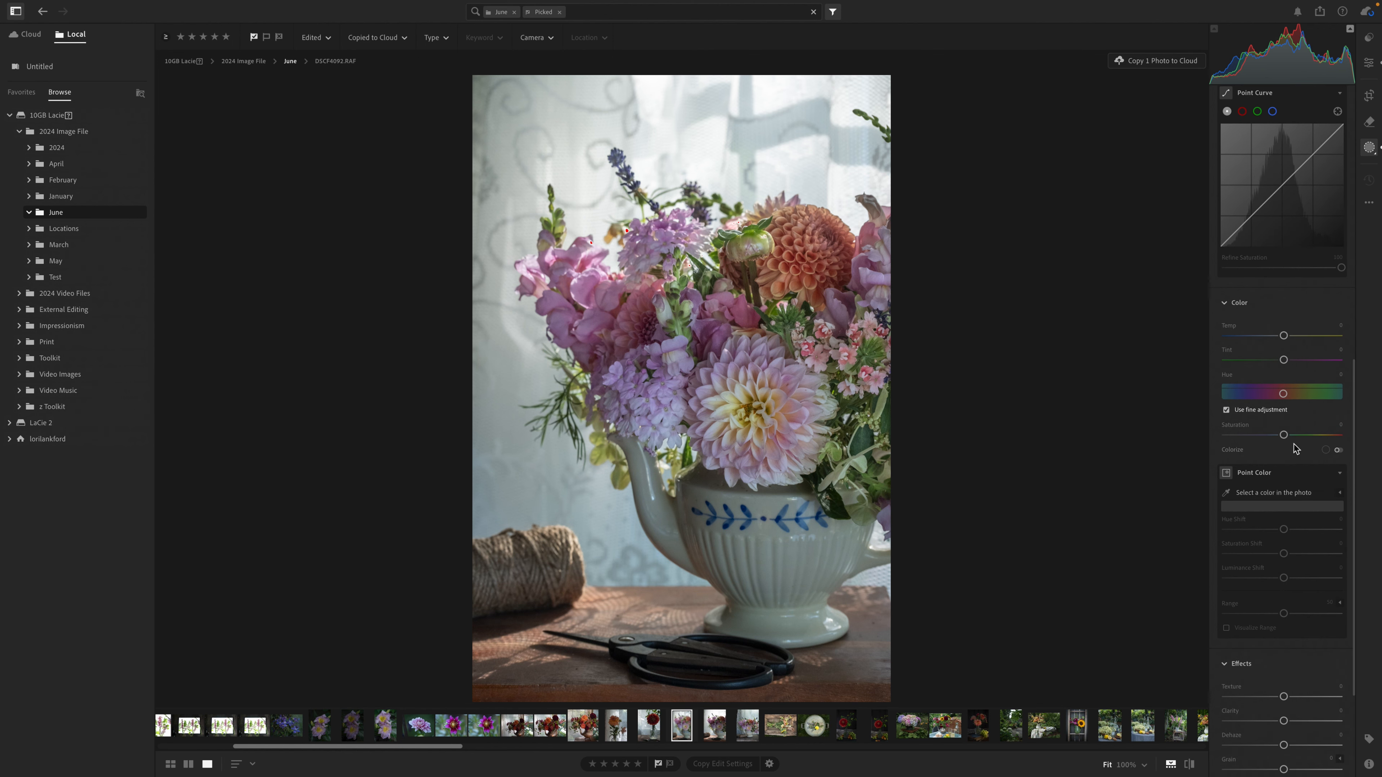
drag(1284, 435, 1303, 437)
click(1303, 435)
drag(1285, 338, 1293, 339)
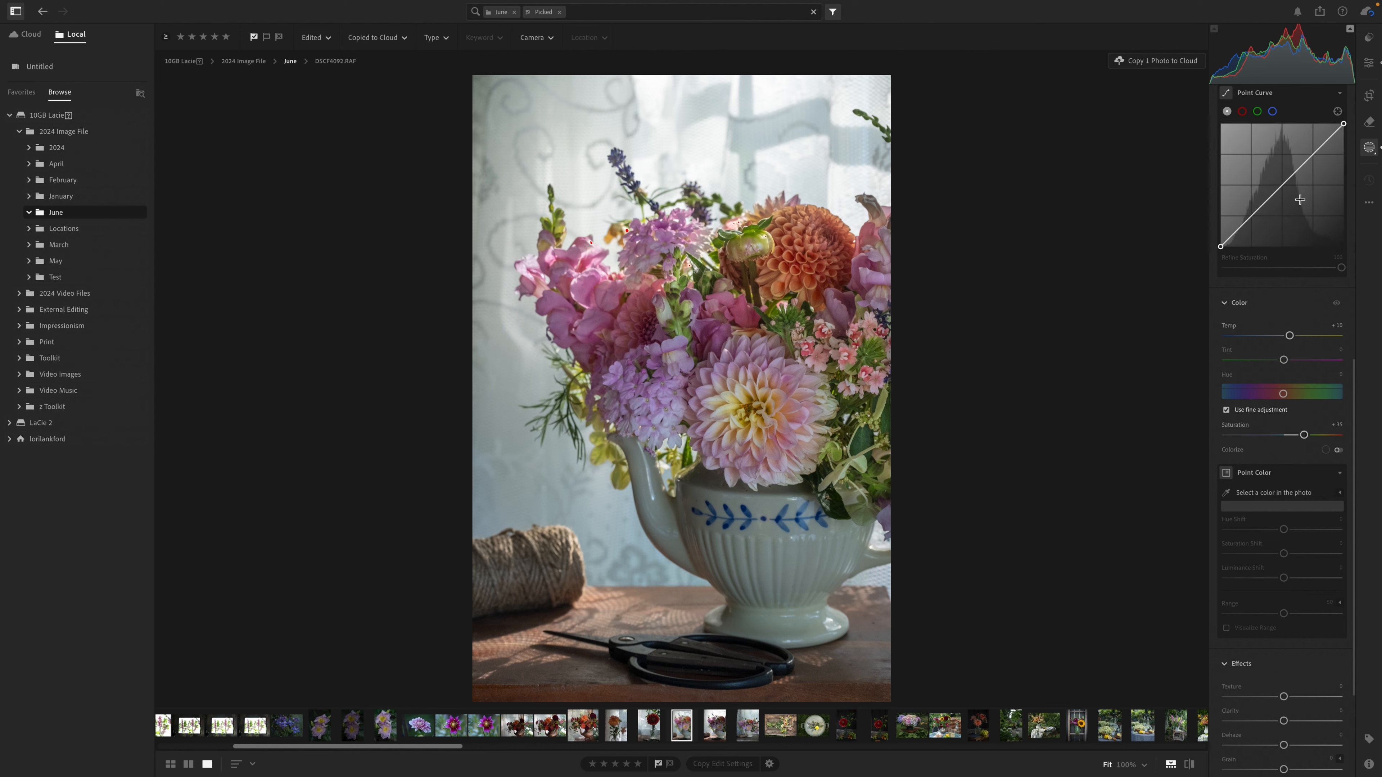
Step: Create a new Brush mask with a single dab on the centre of the large pink and yellow dahlia
scroll(1302, 197, up, 10)
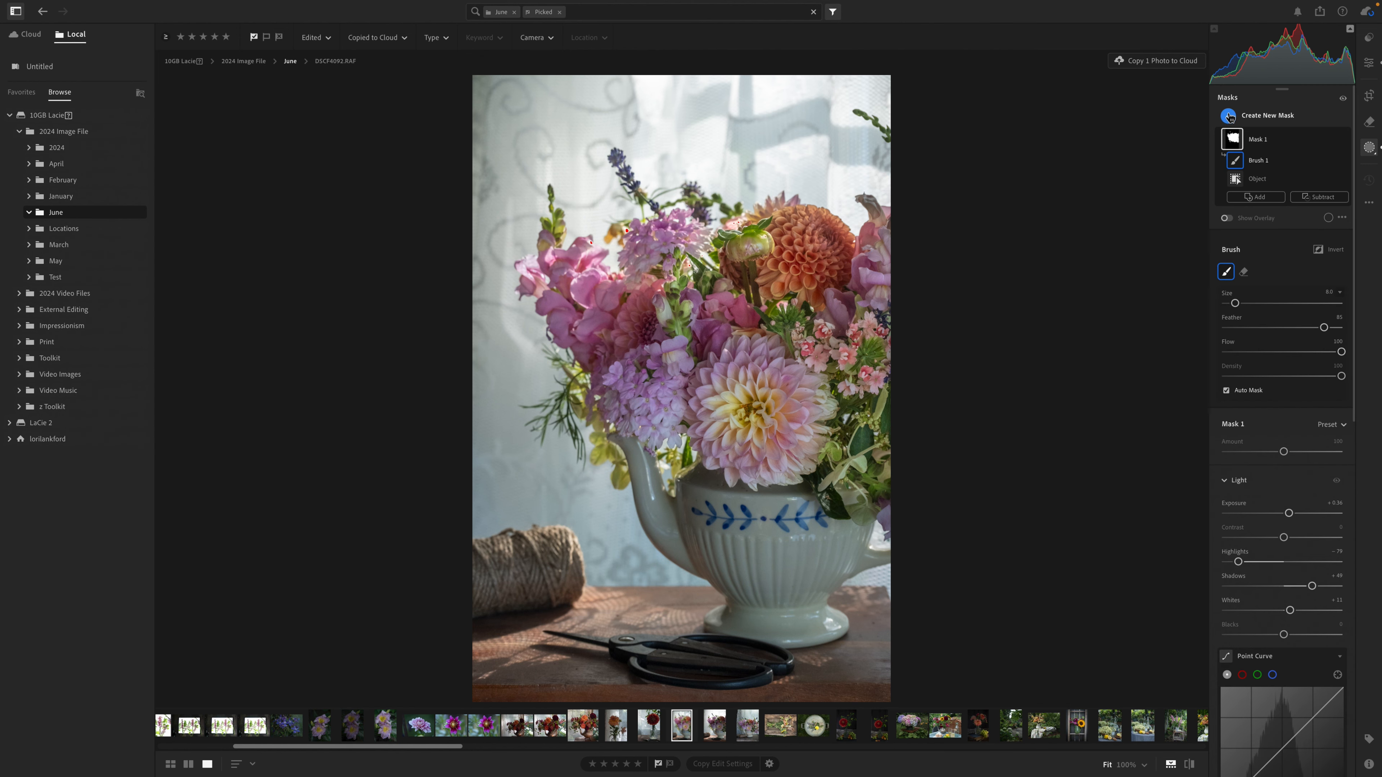
click(1228, 116)
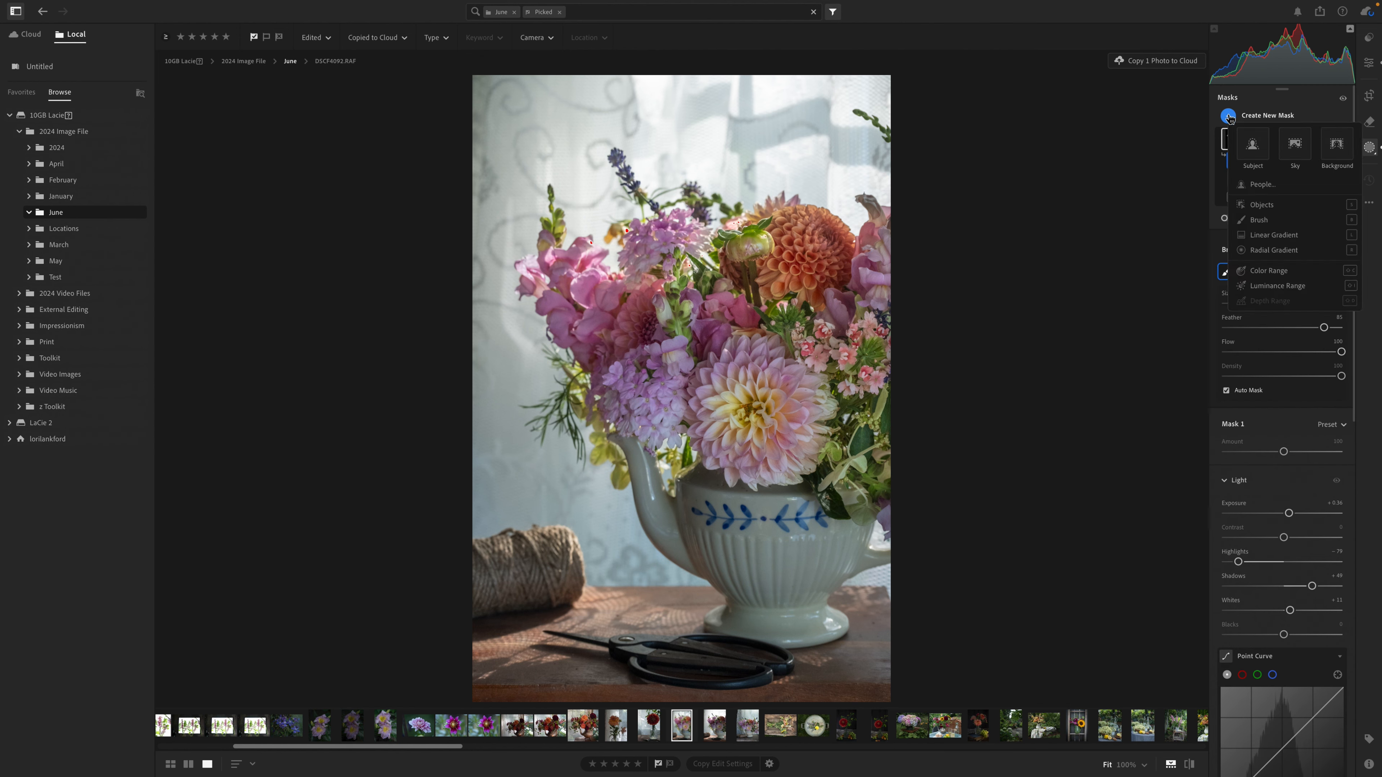
click(1258, 220)
click(747, 397)
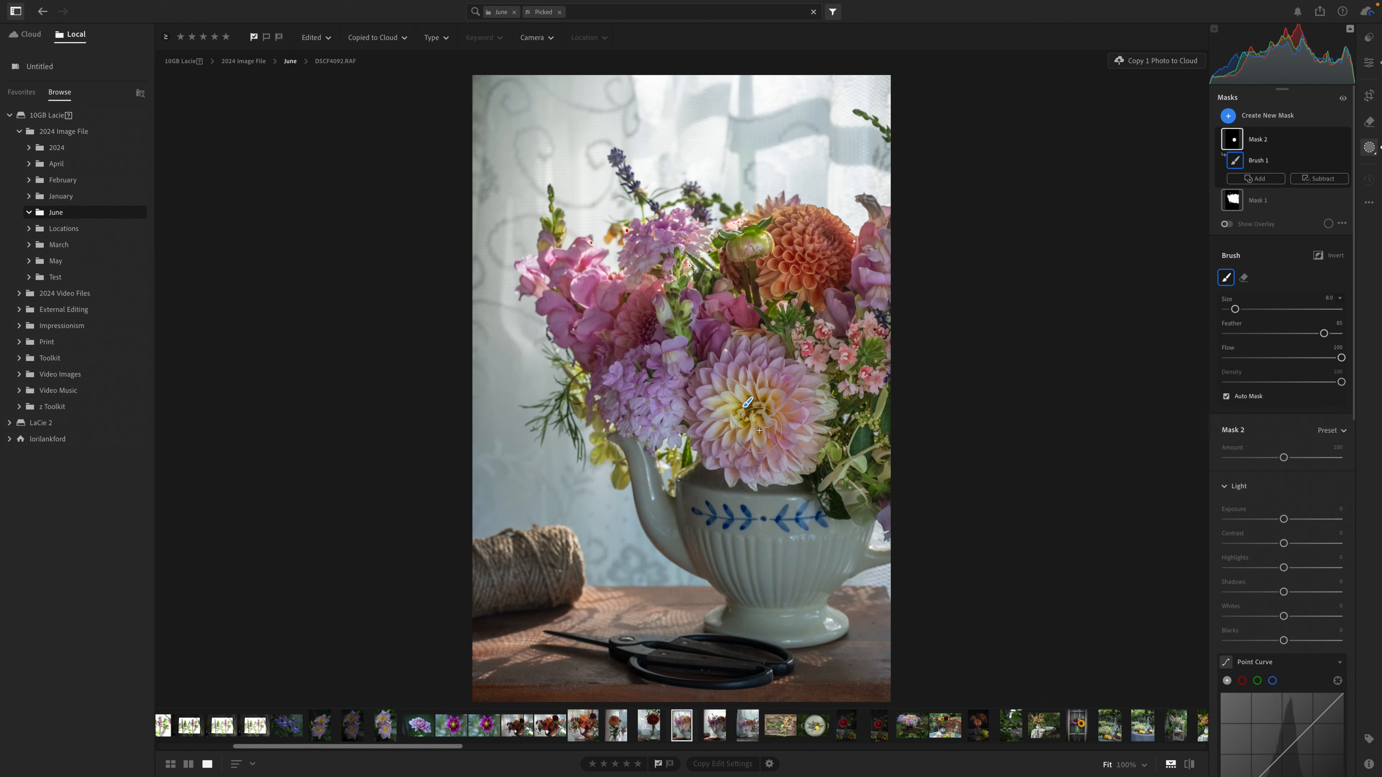
Step: Raise the dahlia mask's Exposure to about +0.32 and increase its Saturation
drag(1283, 520, 1288, 522)
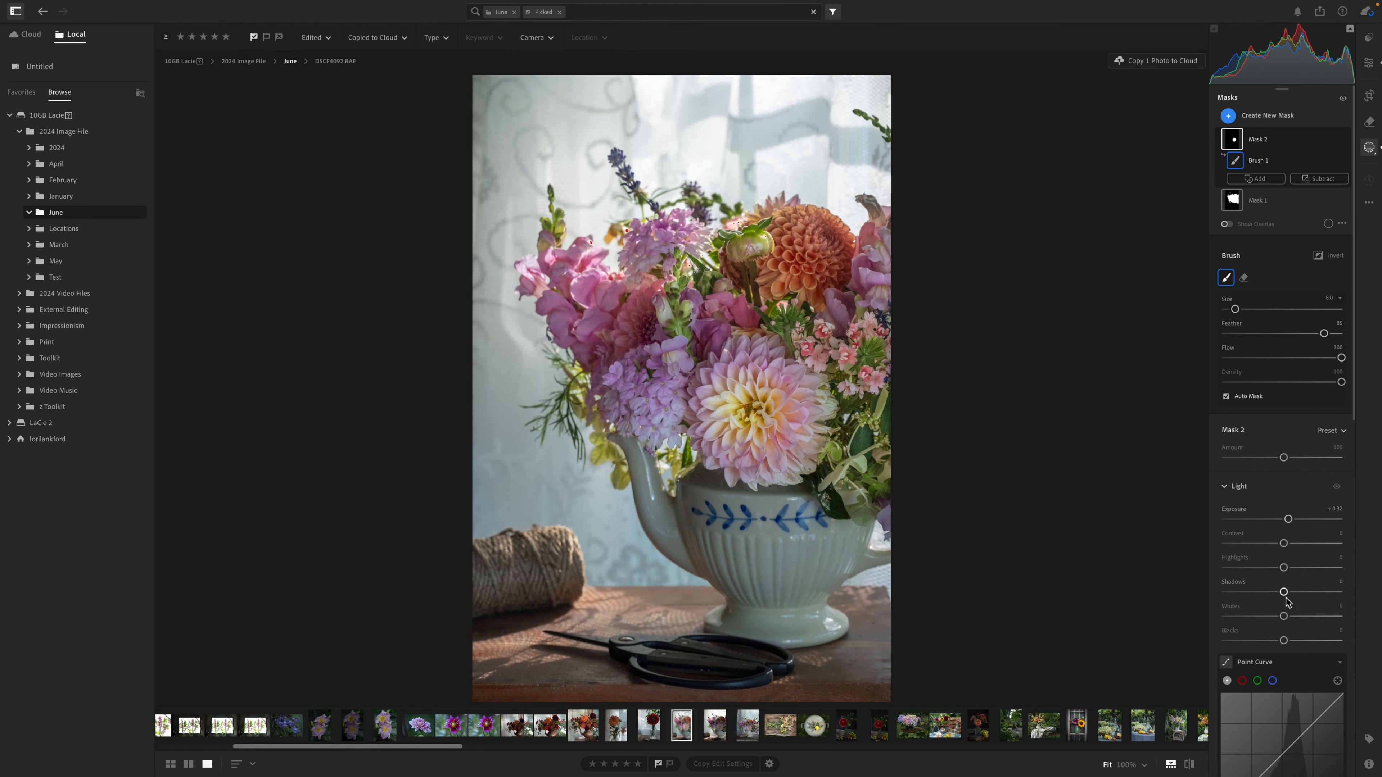
scroll(1288, 602, down, 6)
scroll(1286, 597, down, 1)
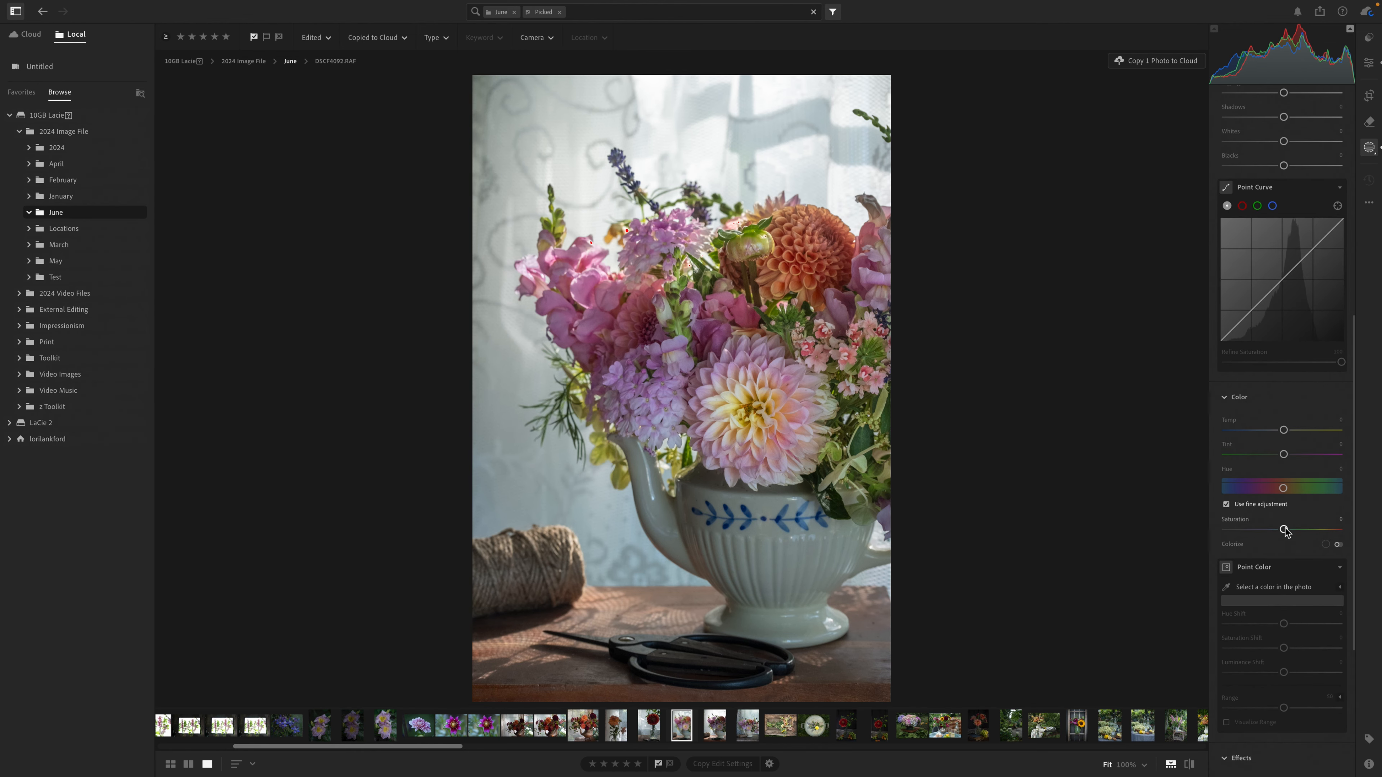
drag(1285, 528, 1309, 530)
Step: Add a diagonal Linear Gradient mask from the photo's lower-right corner inward to the teapot base, and lower its Exposure to about -0.94
scroll(1254, 134, up, 5)
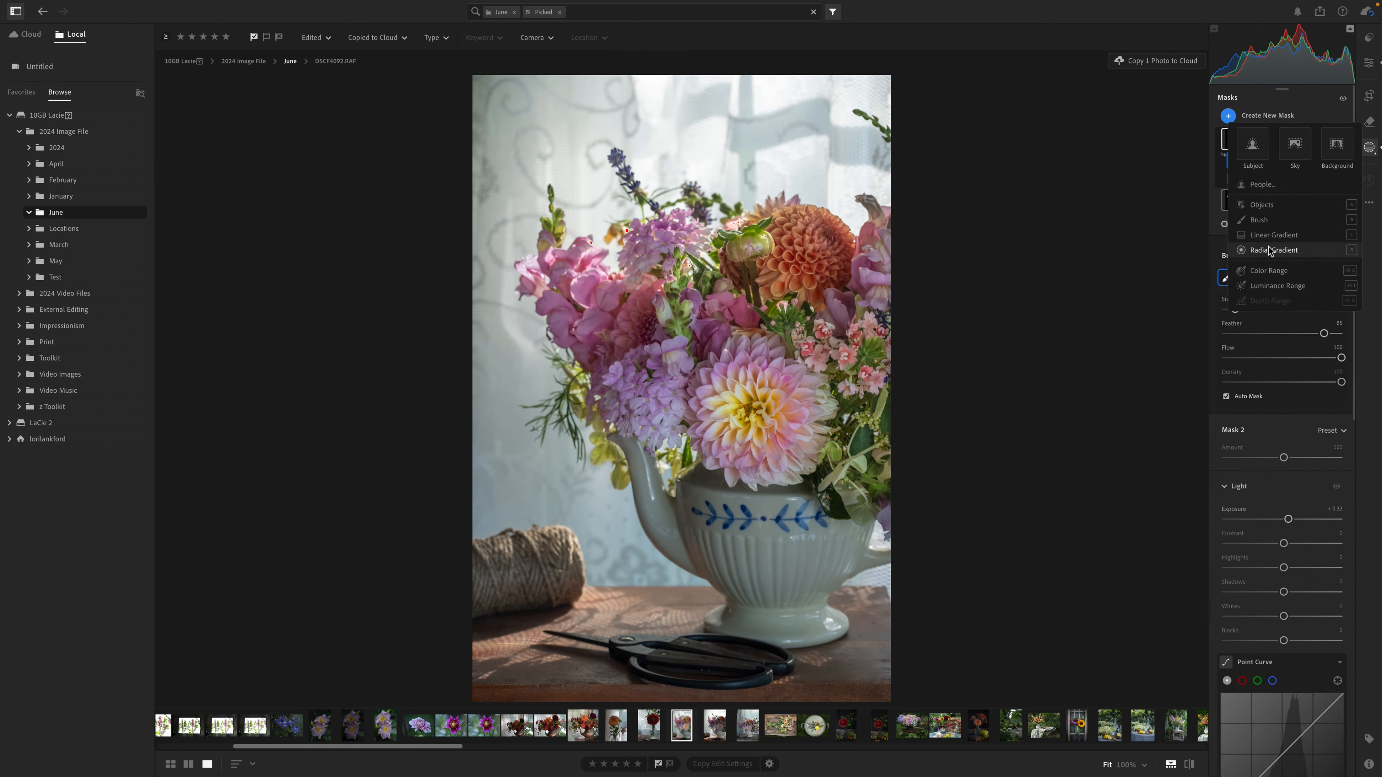
click(1265, 235)
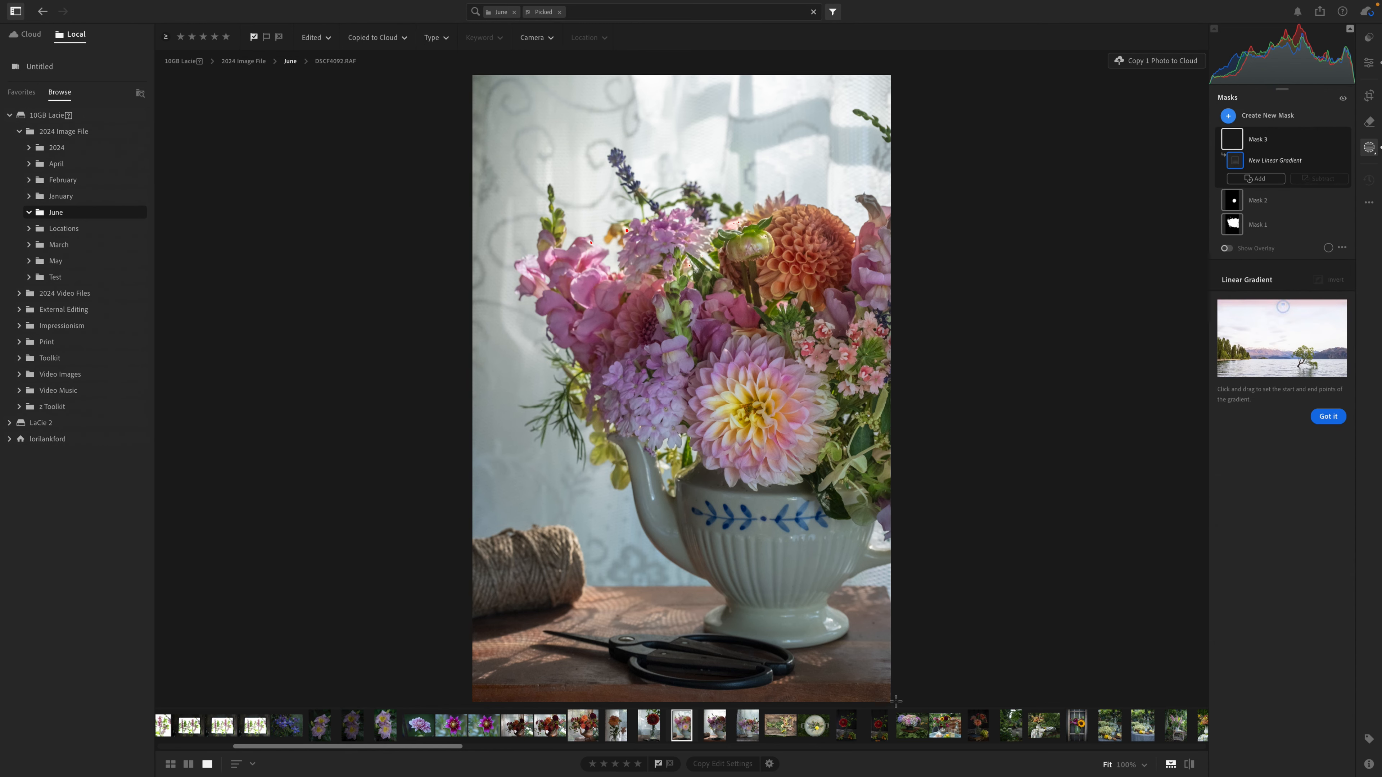
drag(892, 703, 682, 556)
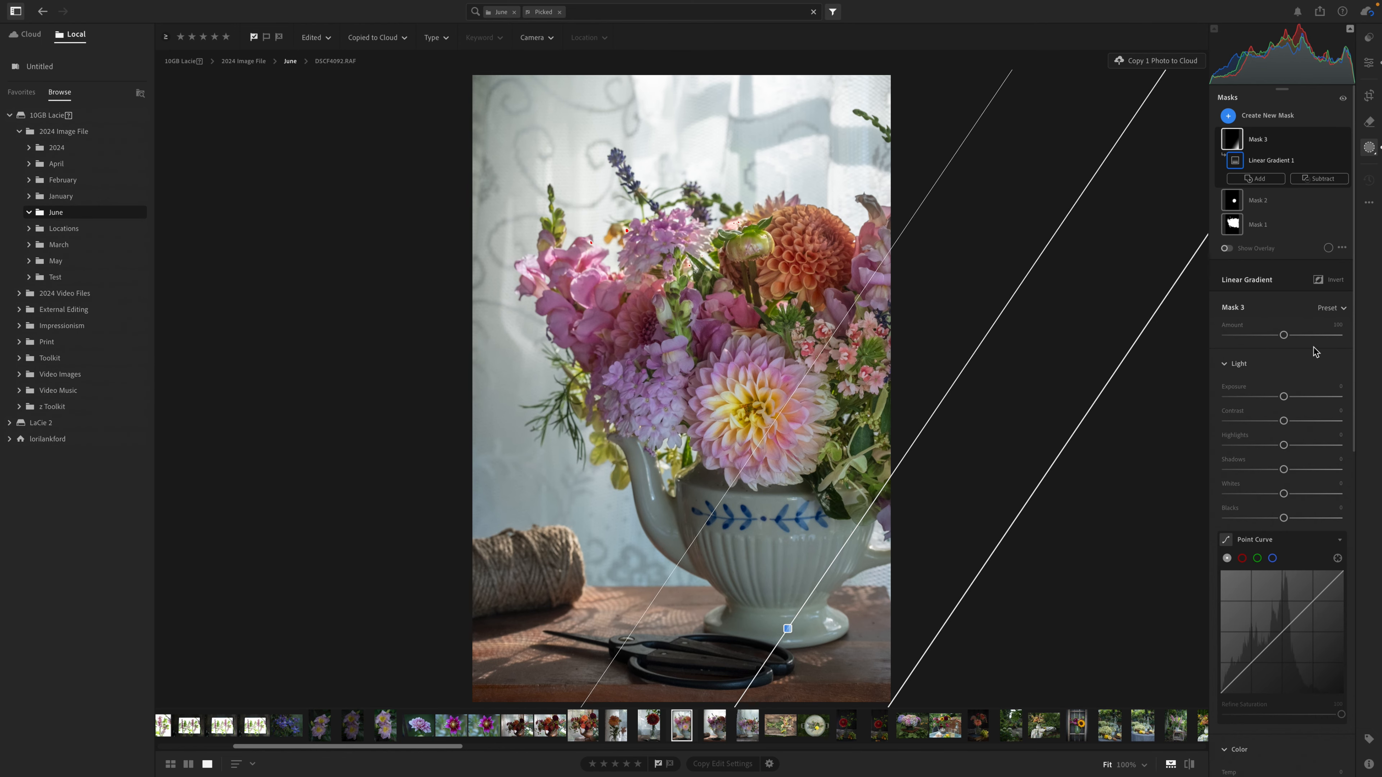
drag(1284, 398, 1270, 397)
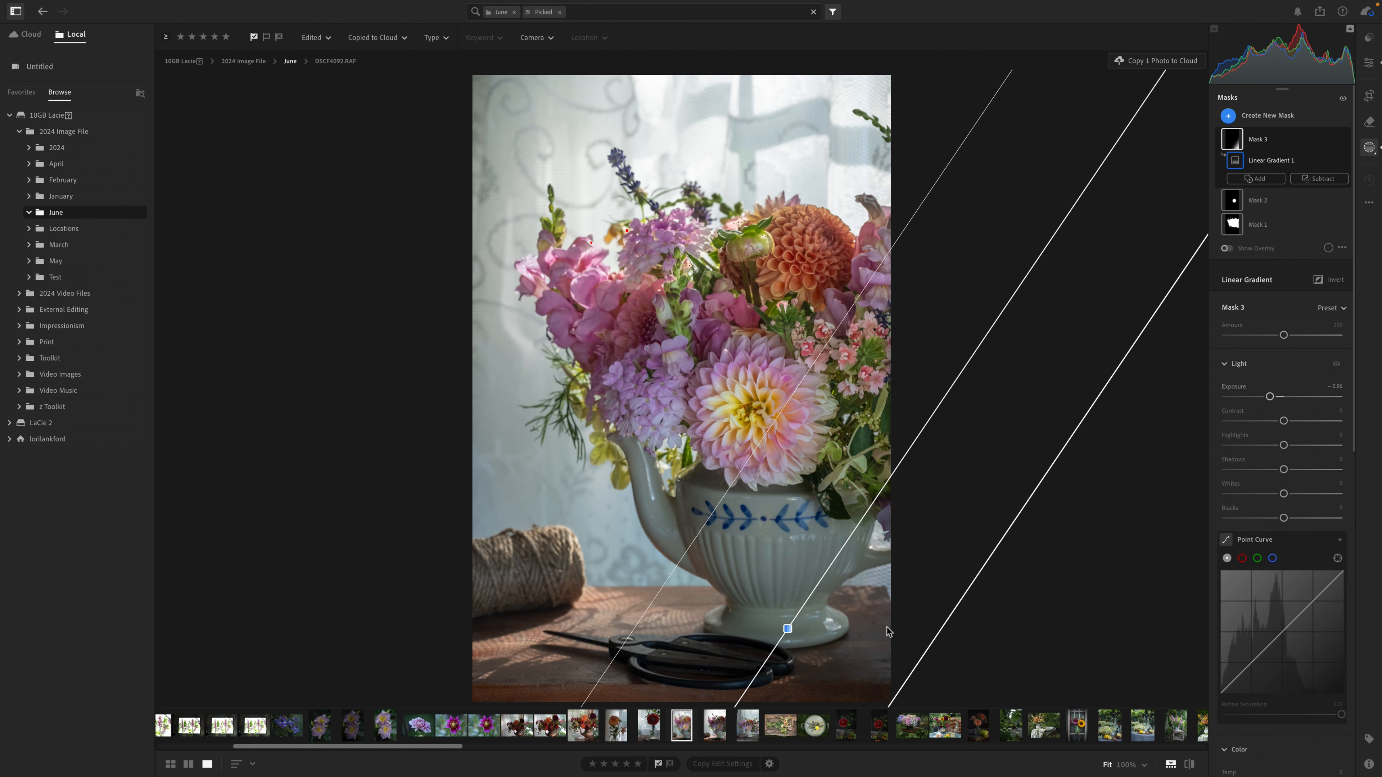
Step: Add a diagonal Linear Gradient mask from the photo's upper-left corner inward across the bouquet, and warm its Temp to about +20
click(1227, 115)
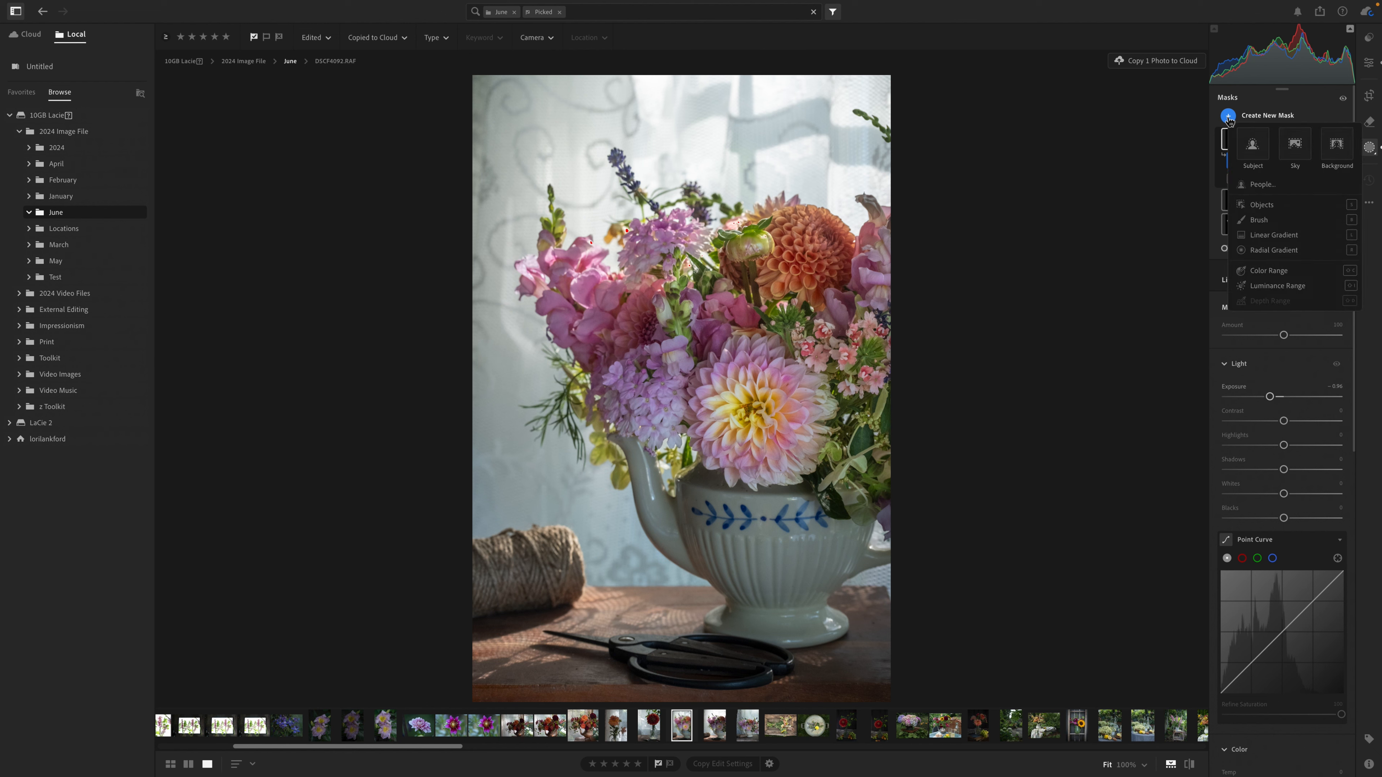
click(1279, 236)
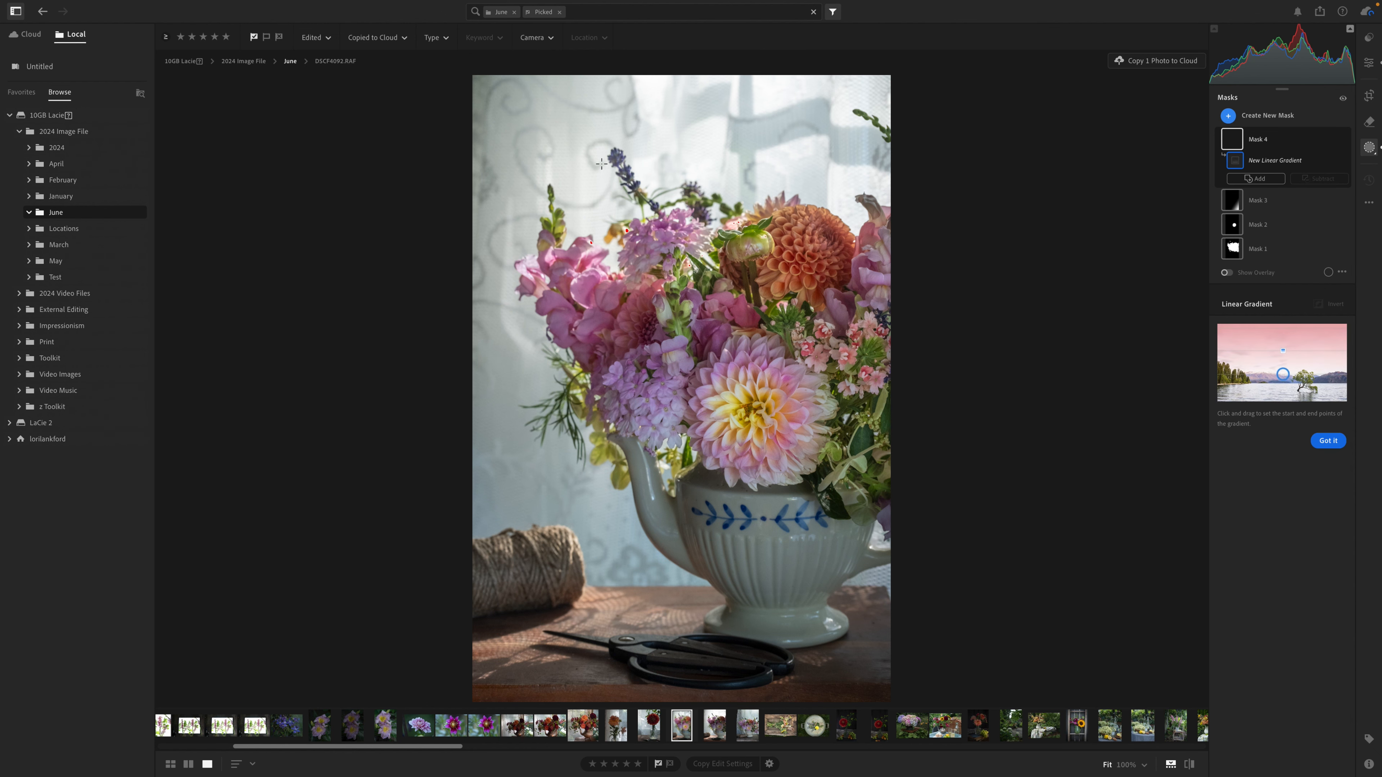
drag(471, 77, 802, 311)
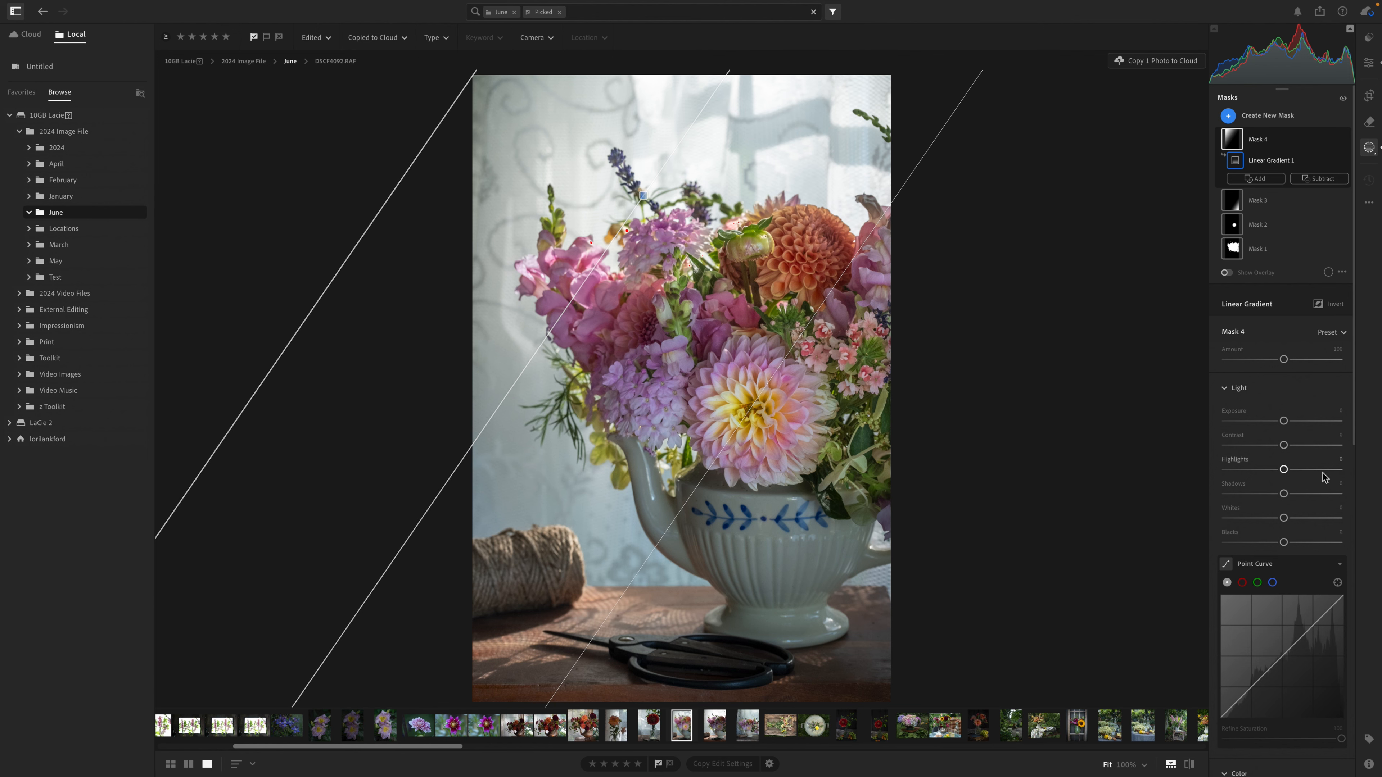
scroll(1297, 538, down, 10)
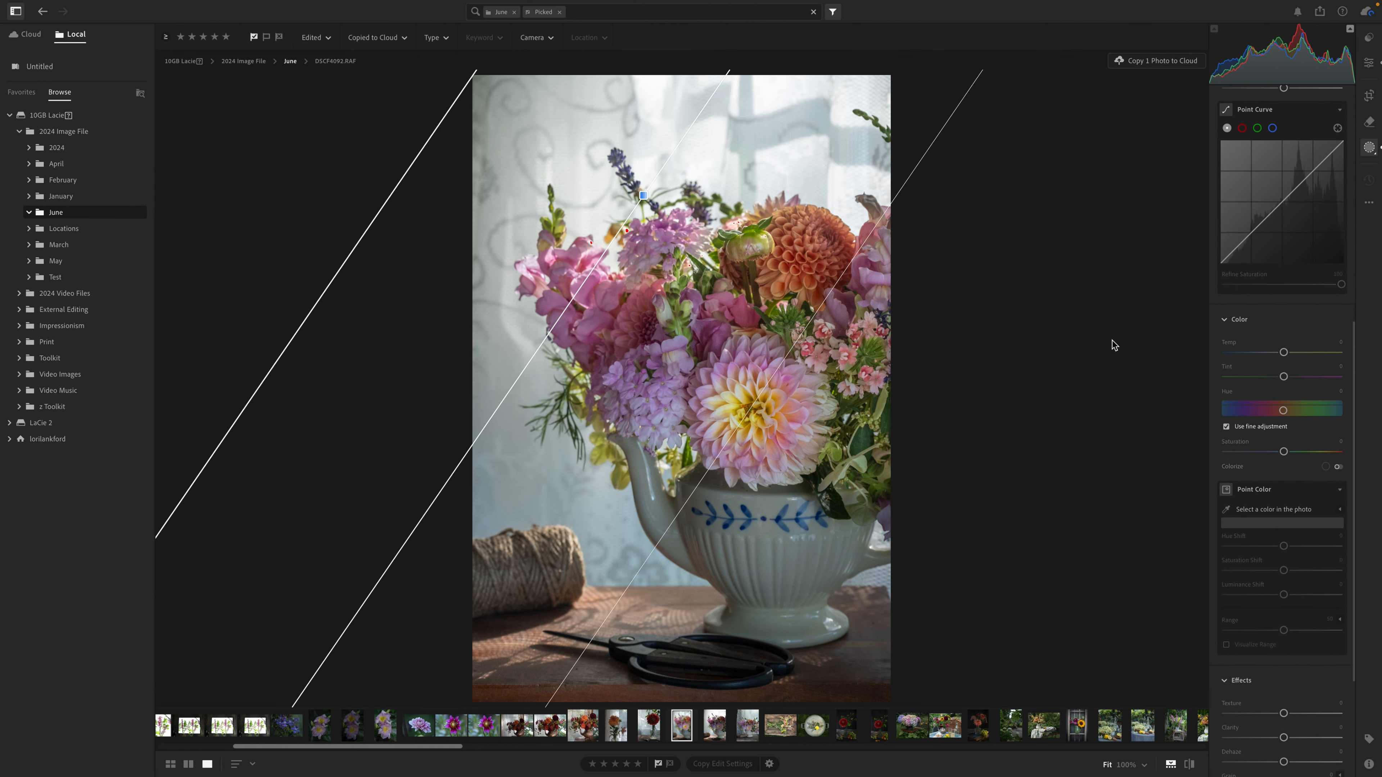
drag(1284, 354, 1296, 356)
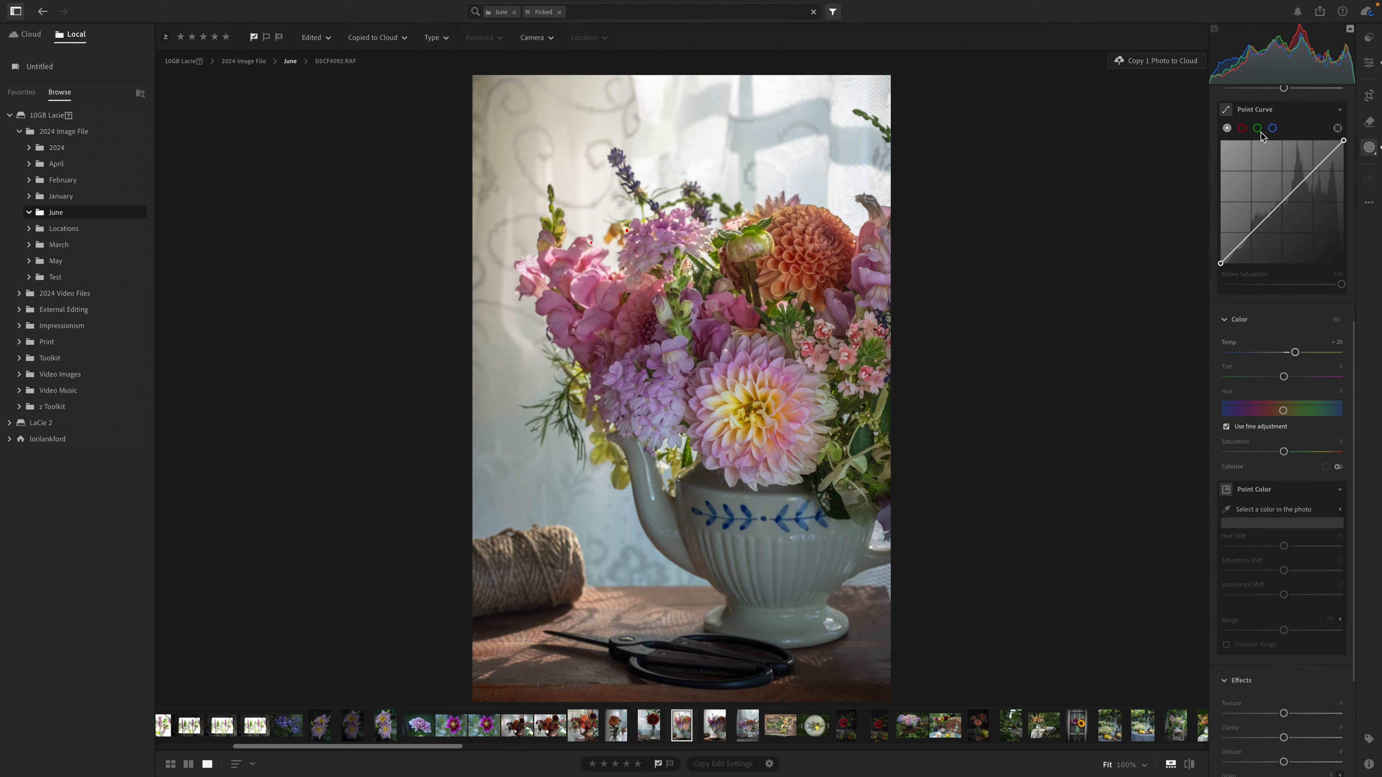
Step: Create a Radial Gradient mask as a wide ellipse and position it over the tabletop between the twine and the scissors
scroll(1283, 246, up, 10)
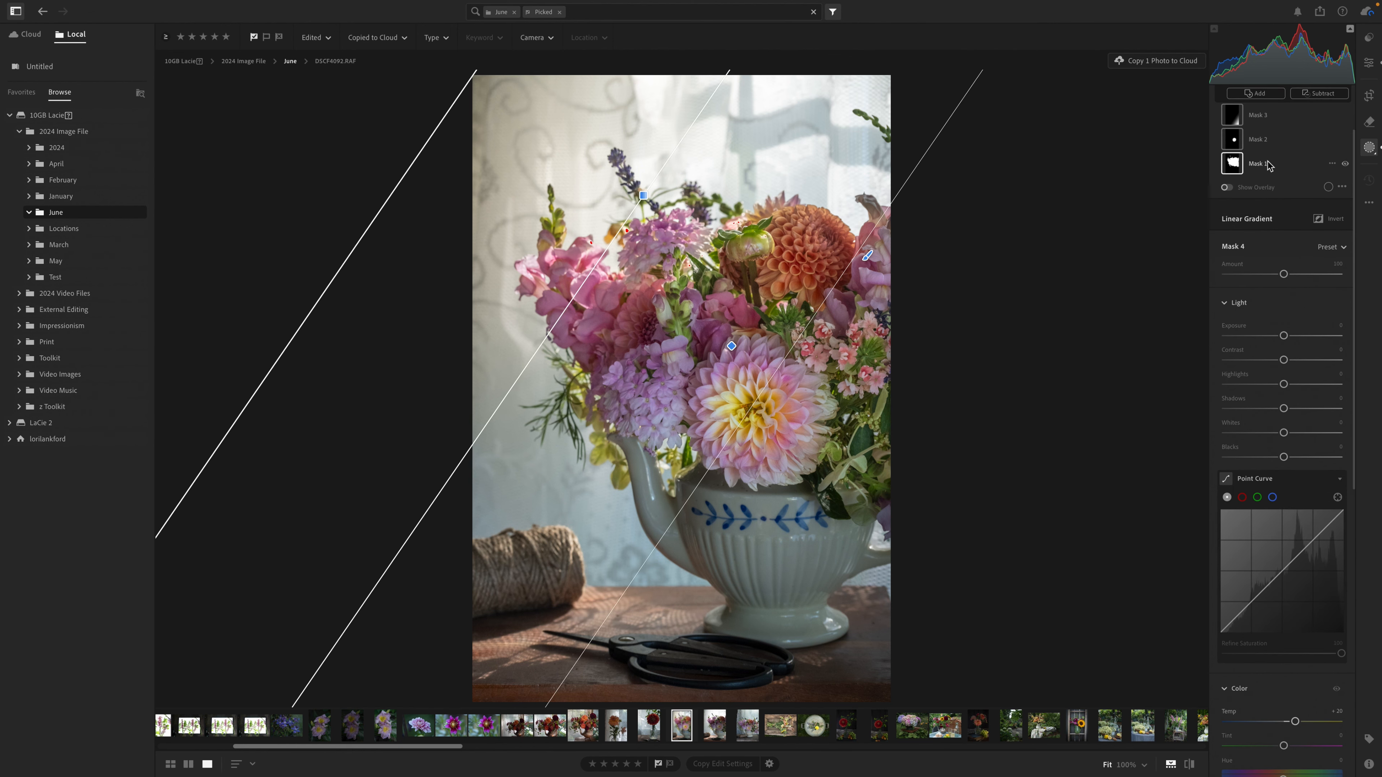
scroll(1246, 106, up, 3)
click(1232, 120)
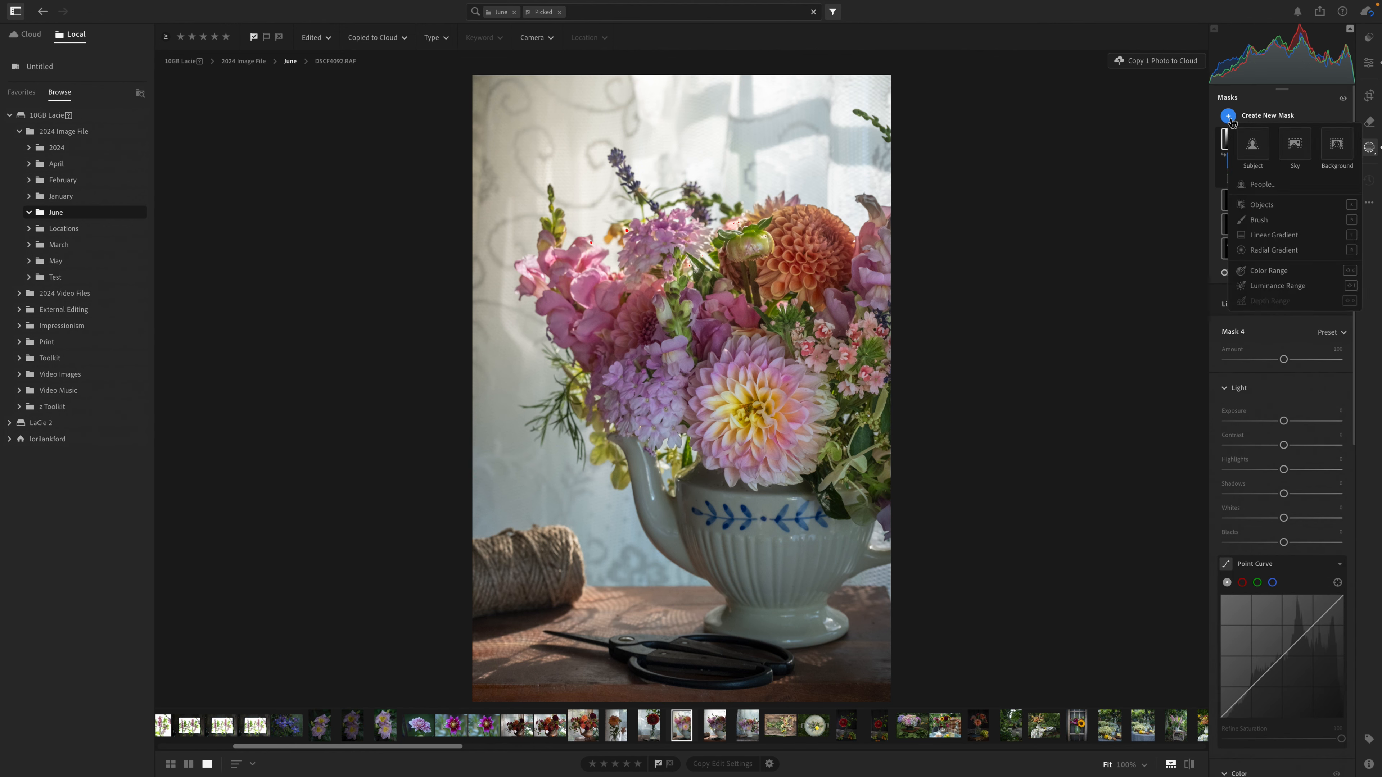
click(1262, 250)
drag(632, 604, 839, 681)
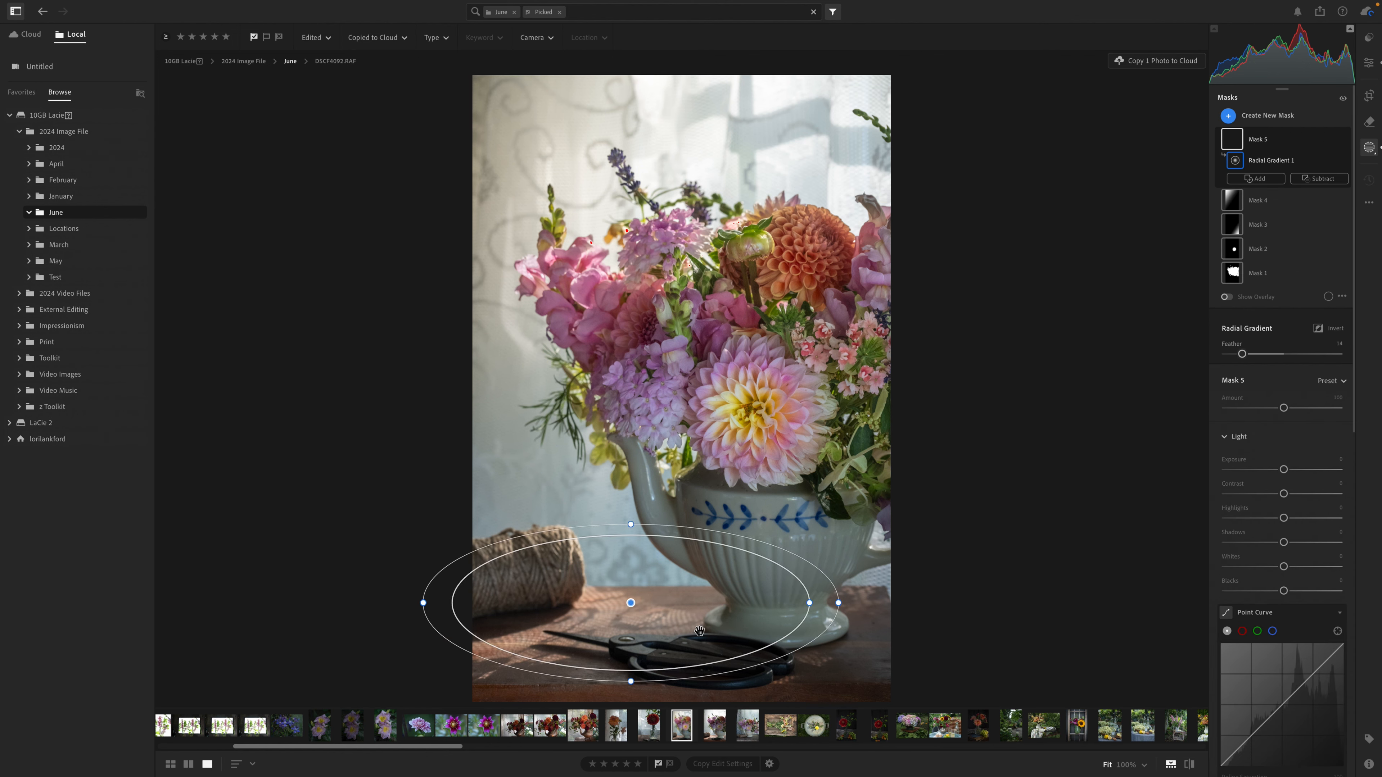
drag(696, 637, 620, 664)
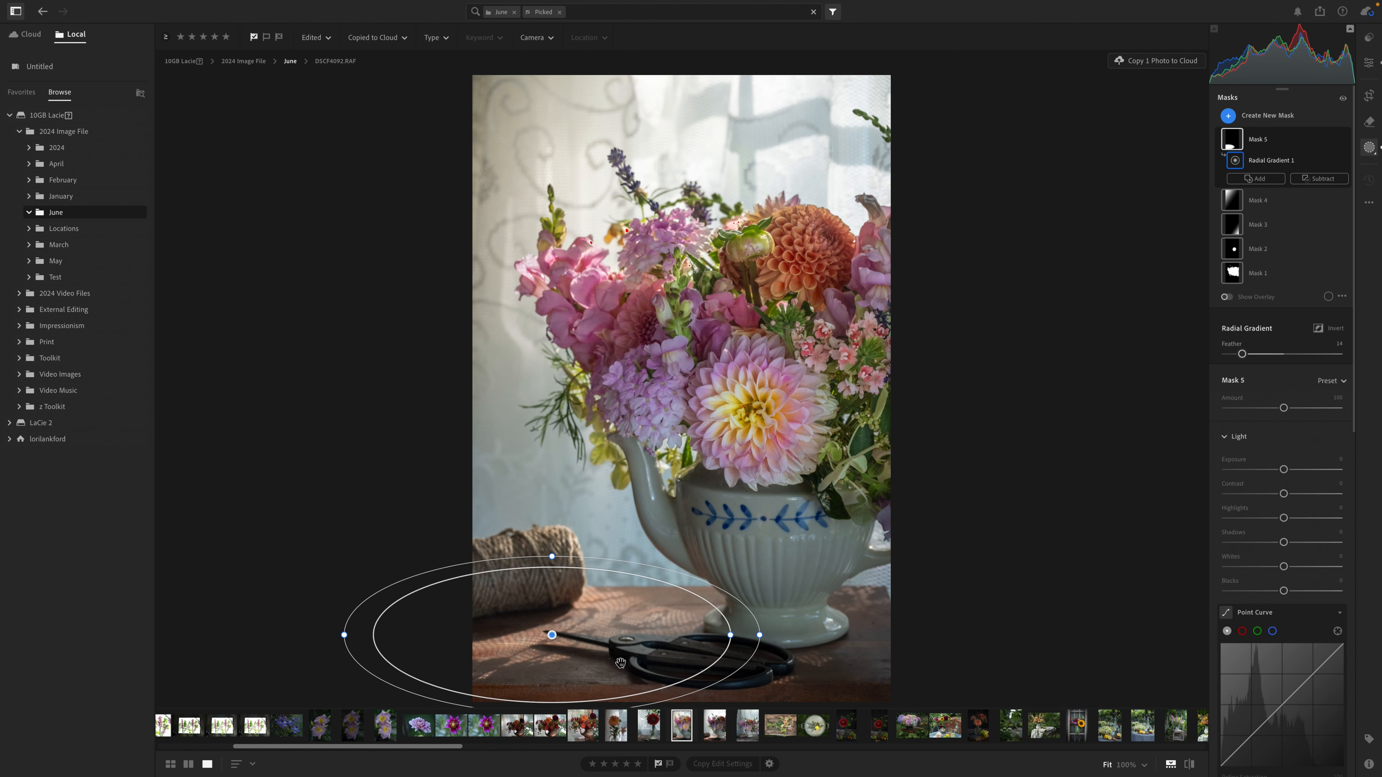
Step: Raise the tabletop mask's Exposure to about +0.24 and warm its Temp to about +24
drag(1285, 470, 1290, 473)
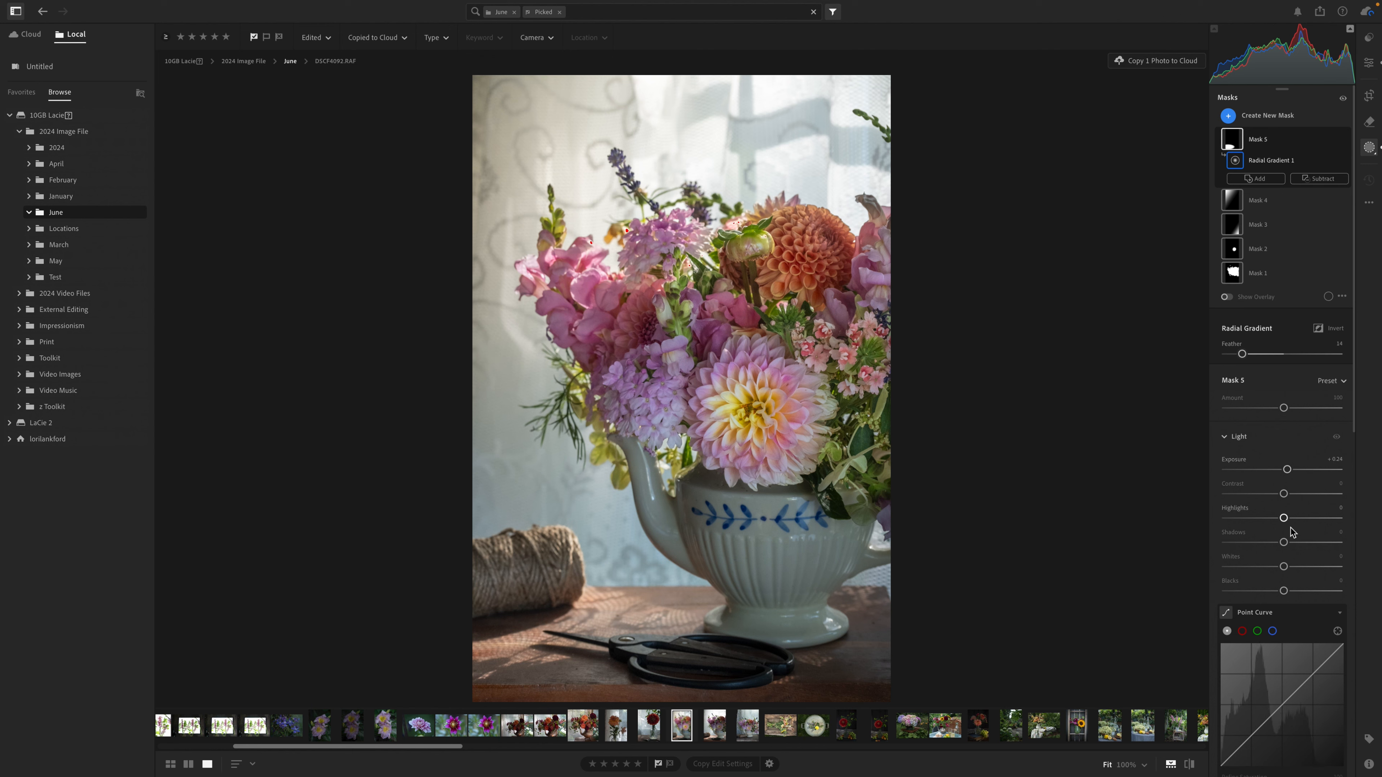
scroll(1291, 530, down, 5)
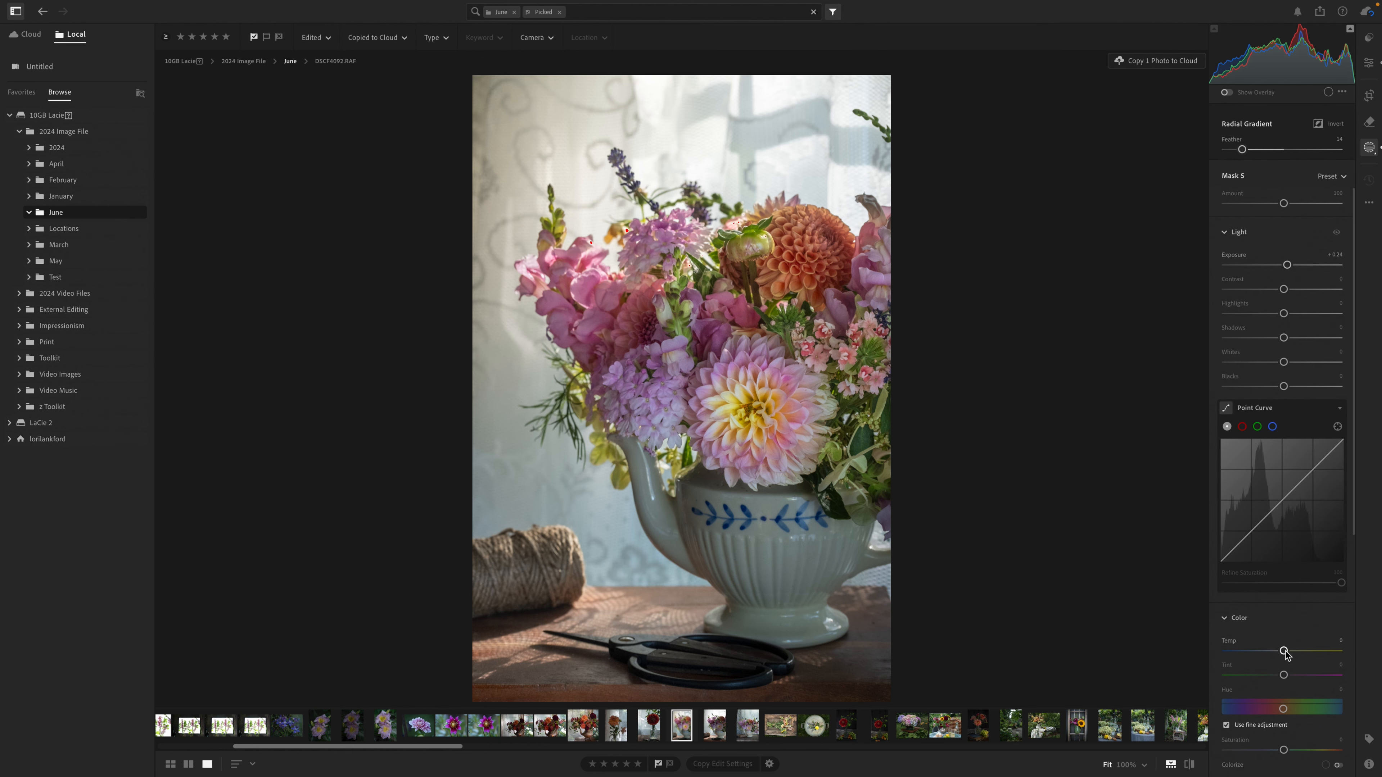
drag(1285, 651, 1299, 655)
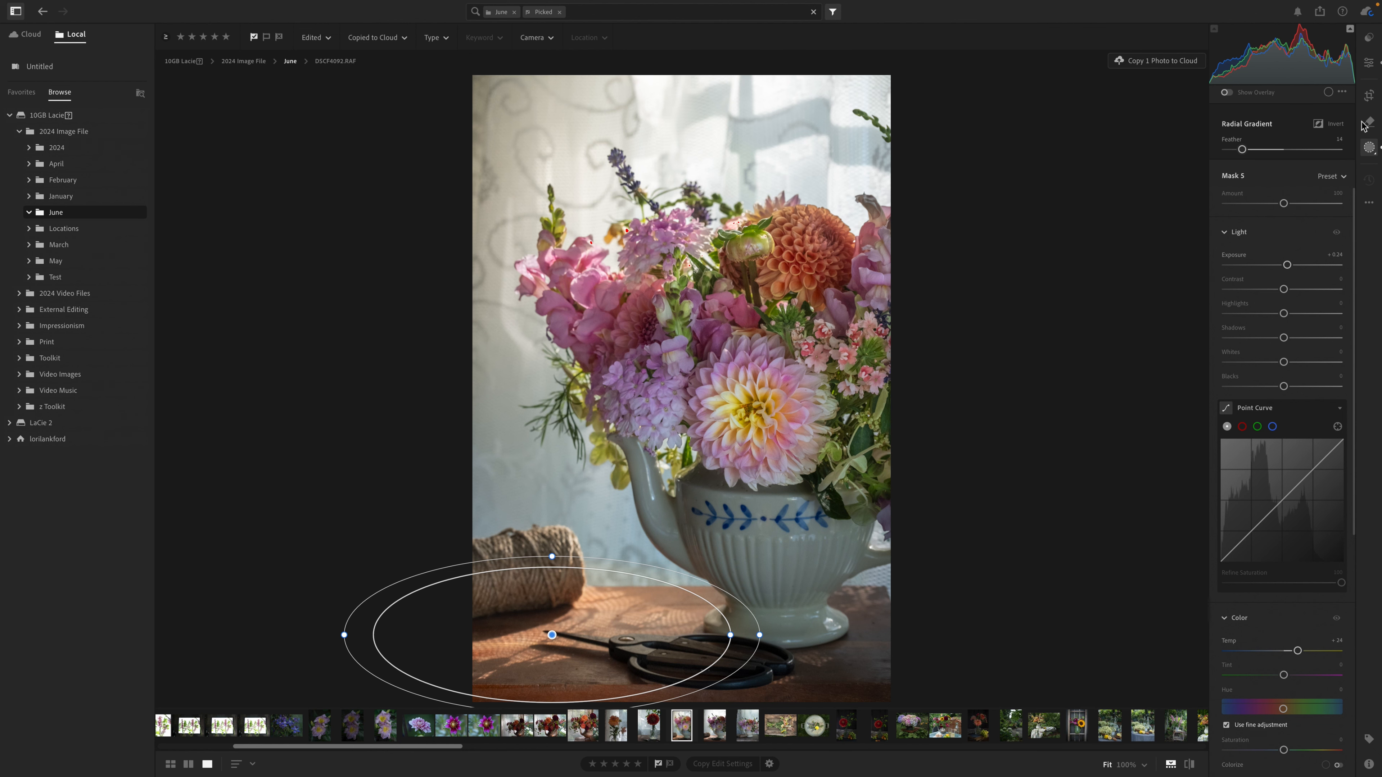
Step: Paint out the stray green sprig at the photo's upper-right edge with the Remove tool, undoing the last stroke
click(1372, 126)
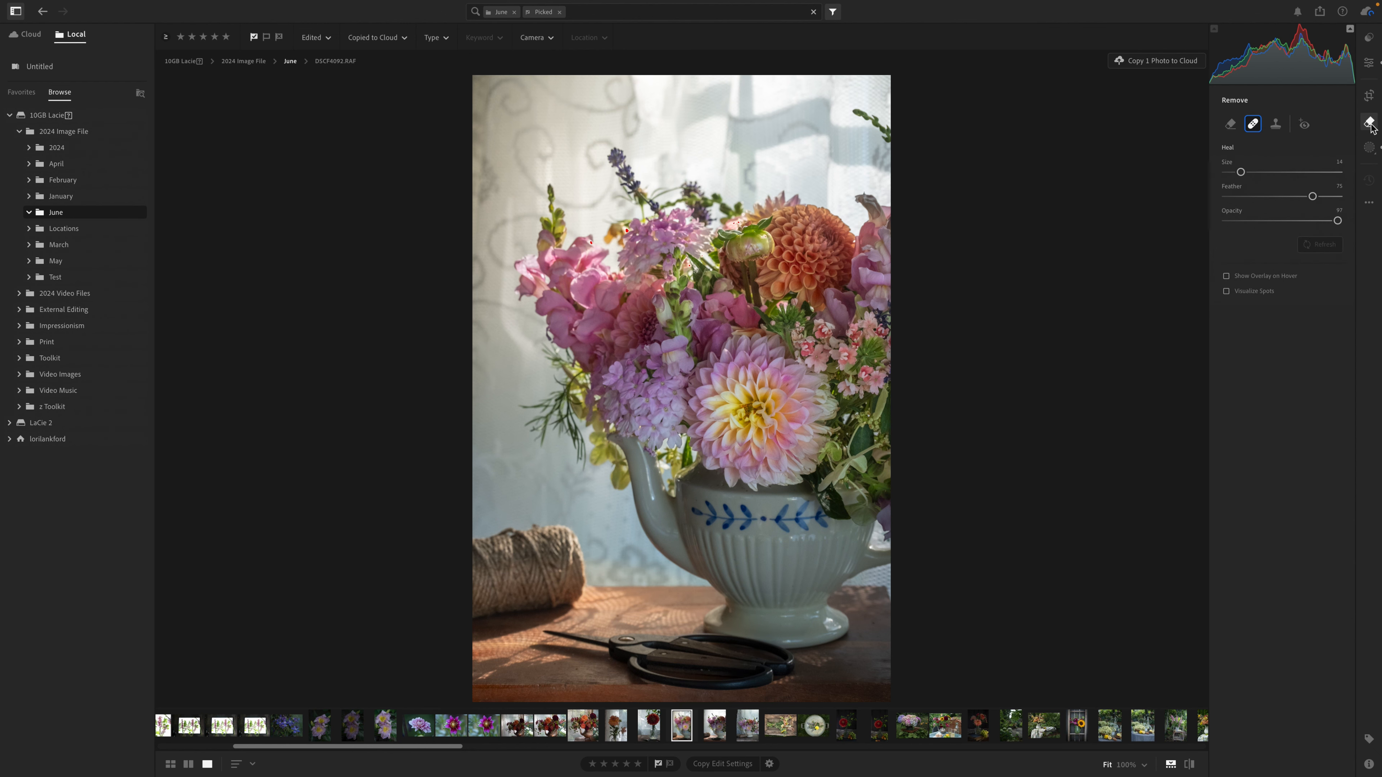
click(1231, 127)
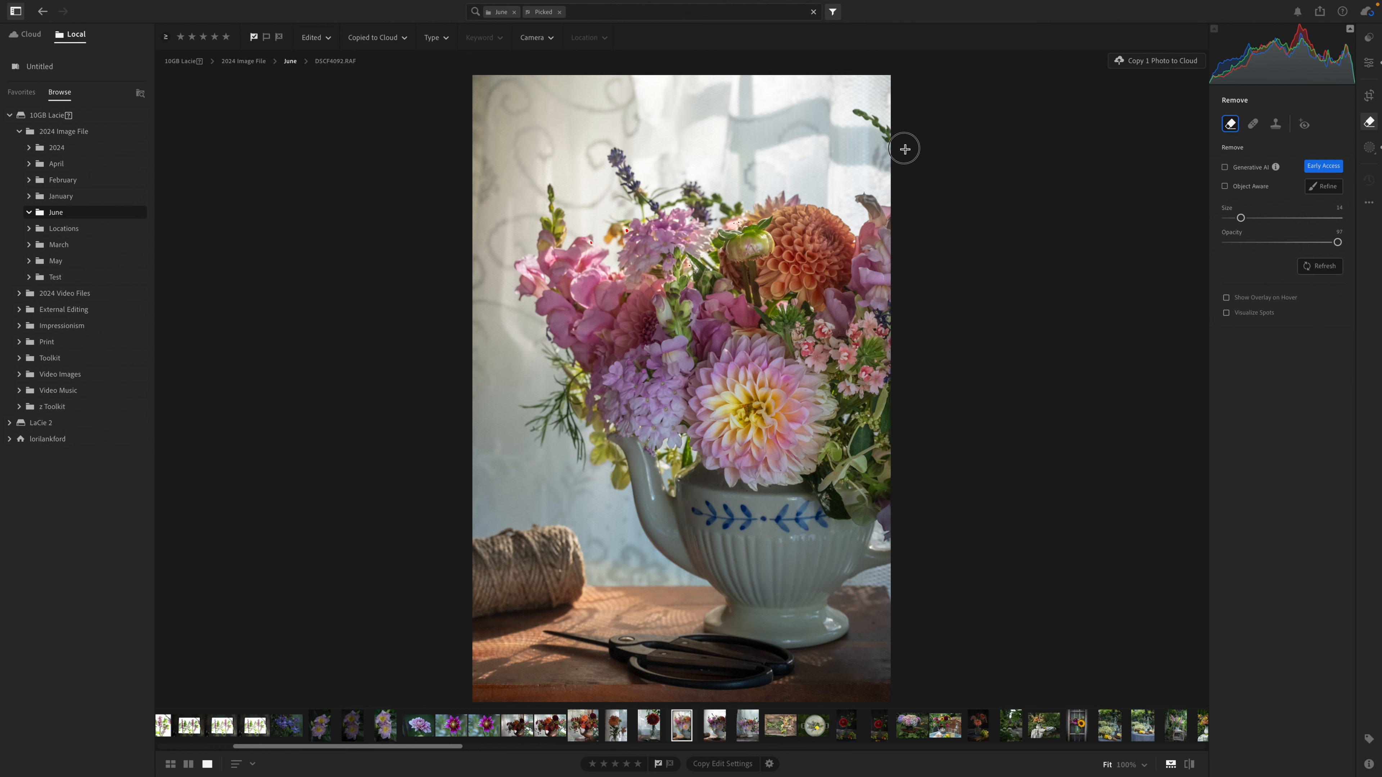
drag(905, 149, 871, 117)
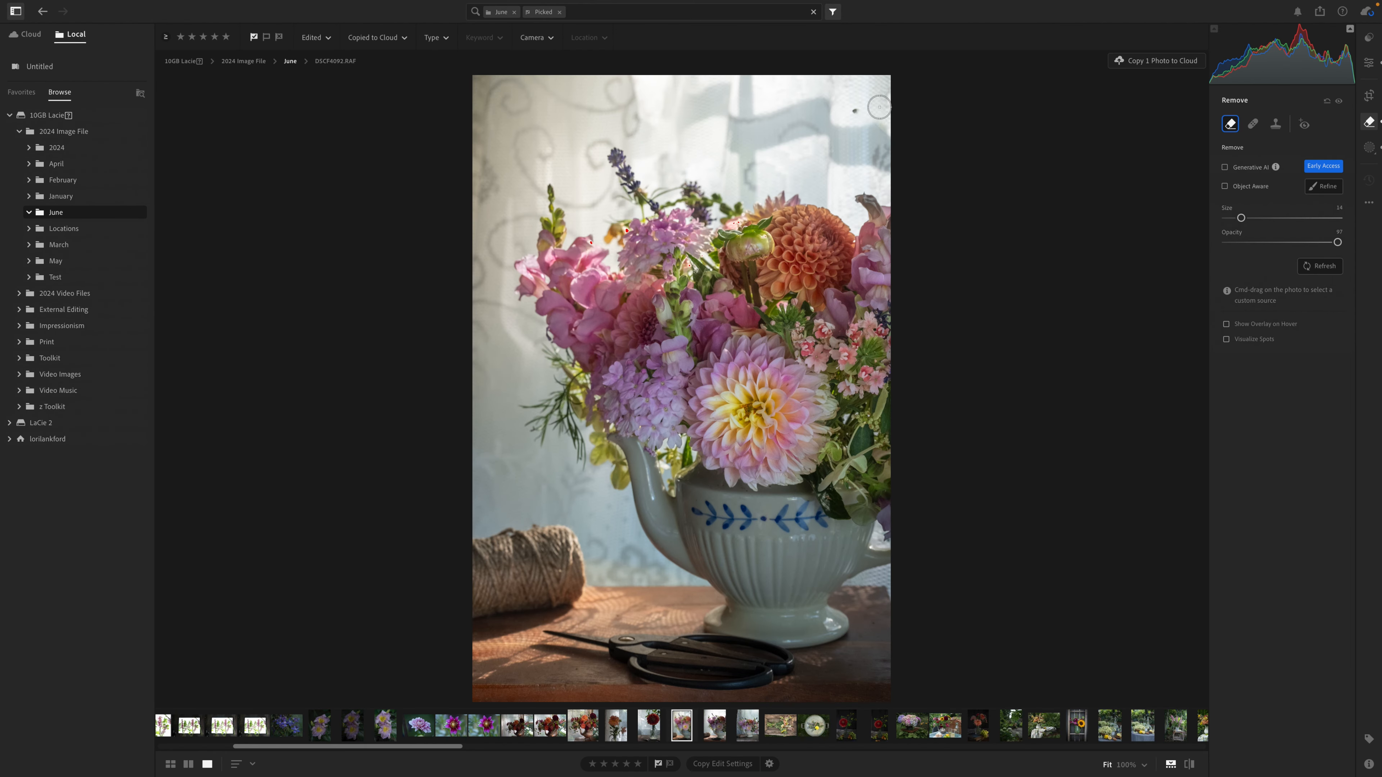
click(852, 108)
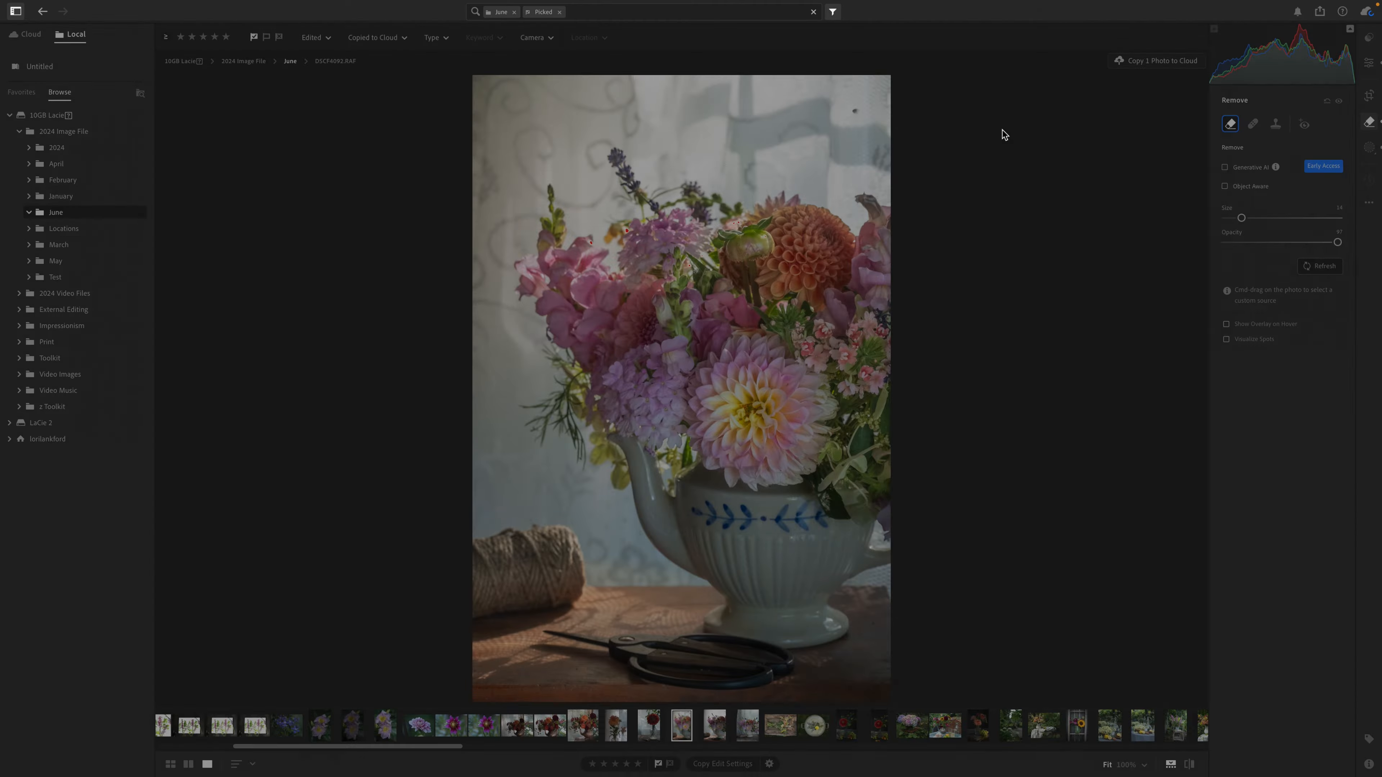
drag(876, 109, 864, 108)
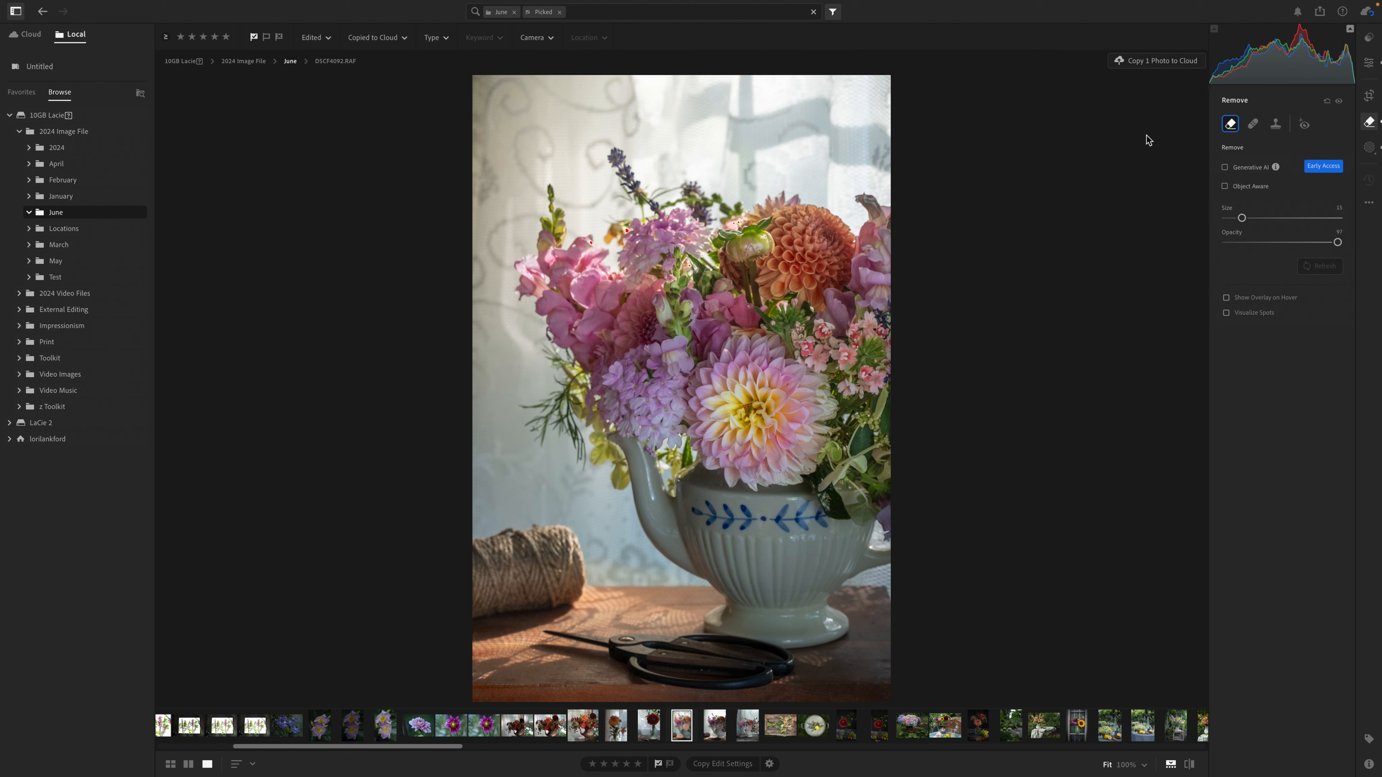
key(super+z)
Step: Retouch the teapot spout just below the flowers using the Heal tool with a smaller brush
click(1253, 124)
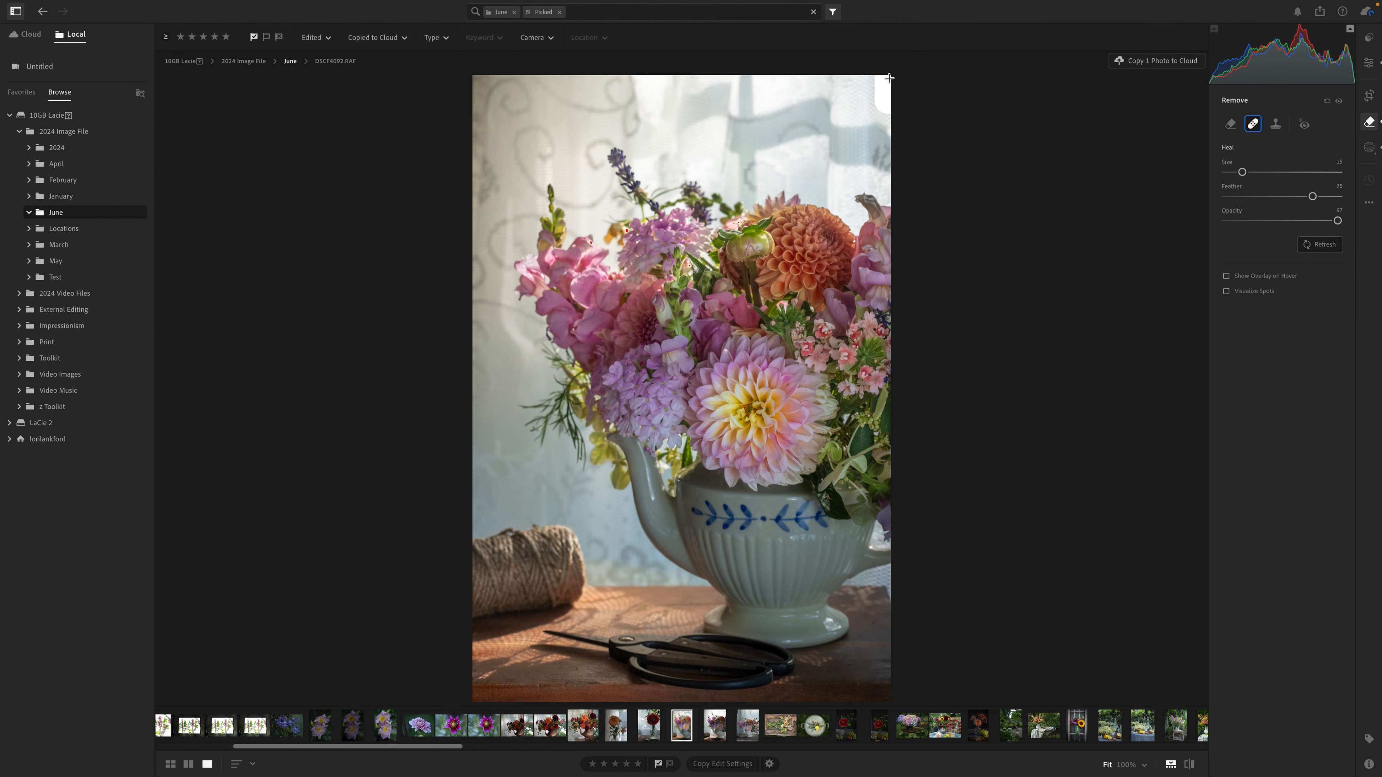
key(bracketright)
key(bracketleft)
key(bracketleft)
key(bracketleft)
key(bracketleft)
key(bracketleft)
drag(638, 444, 656, 501)
Step: Clean up the teapot spout further with several short Remove tool strokes at size 4
click(1229, 124)
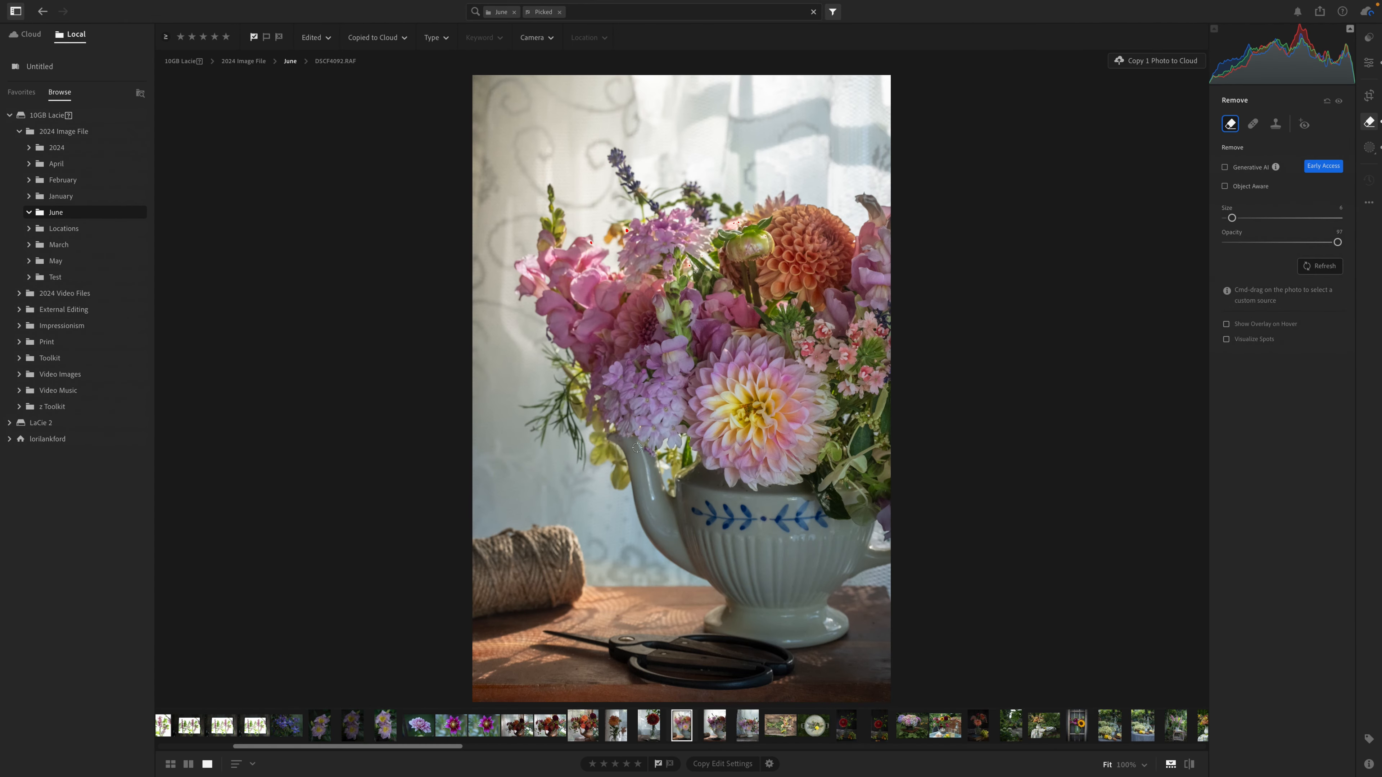
drag(639, 445, 655, 497)
drag(645, 460, 653, 497)
drag(644, 456, 654, 490)
mouse_move(643, 476)
mouse_down()
mouse_move(652, 502)
mouse_move(643, 466)
mouse_up()
mouse_move(646, 461)
mouse_down()
mouse_move(649, 495)
mouse_move(648, 463)
mouse_up()
Step: Set the Color Mixer saturation to about +13 for Orange, +3 for Yellow and +23 for Magenta, and dismiss the AI settings notice
click(1368, 67)
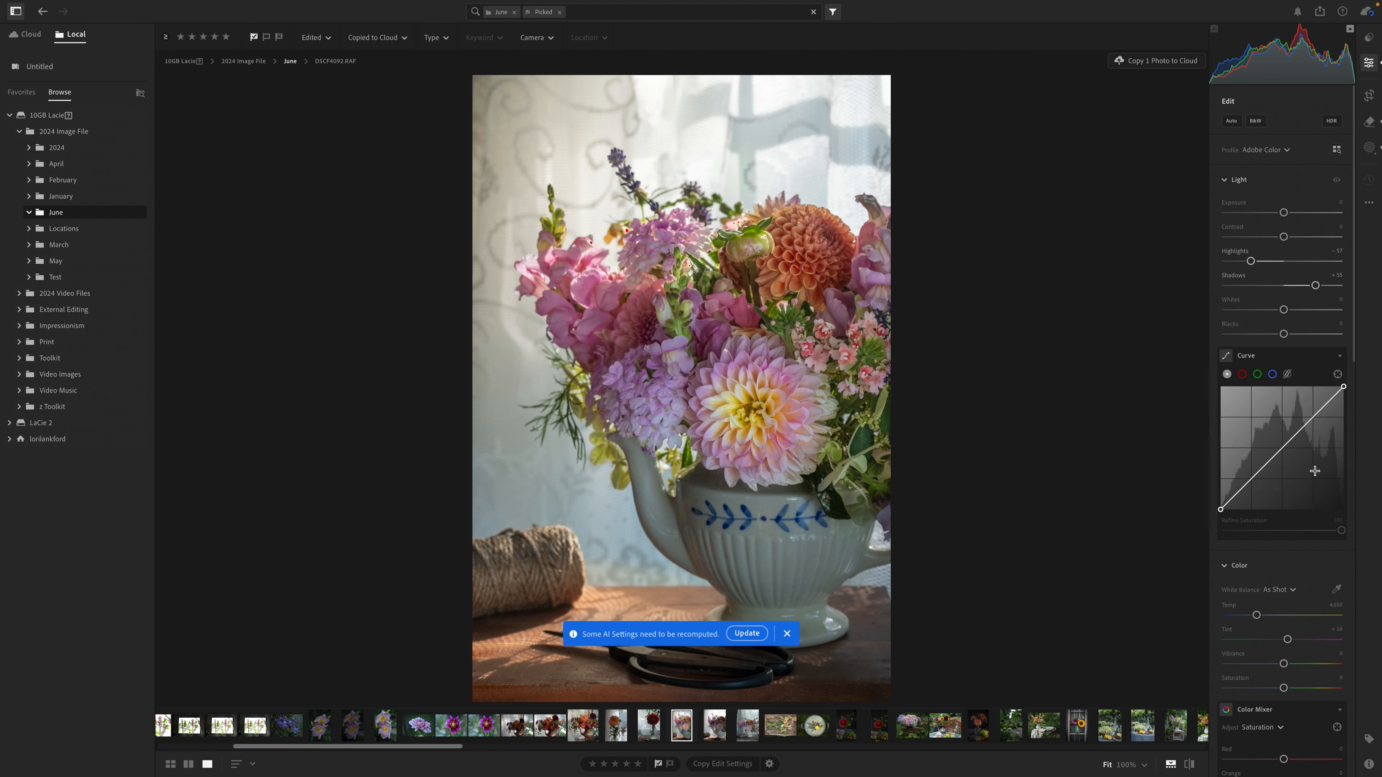
scroll(1315, 476, down, 10)
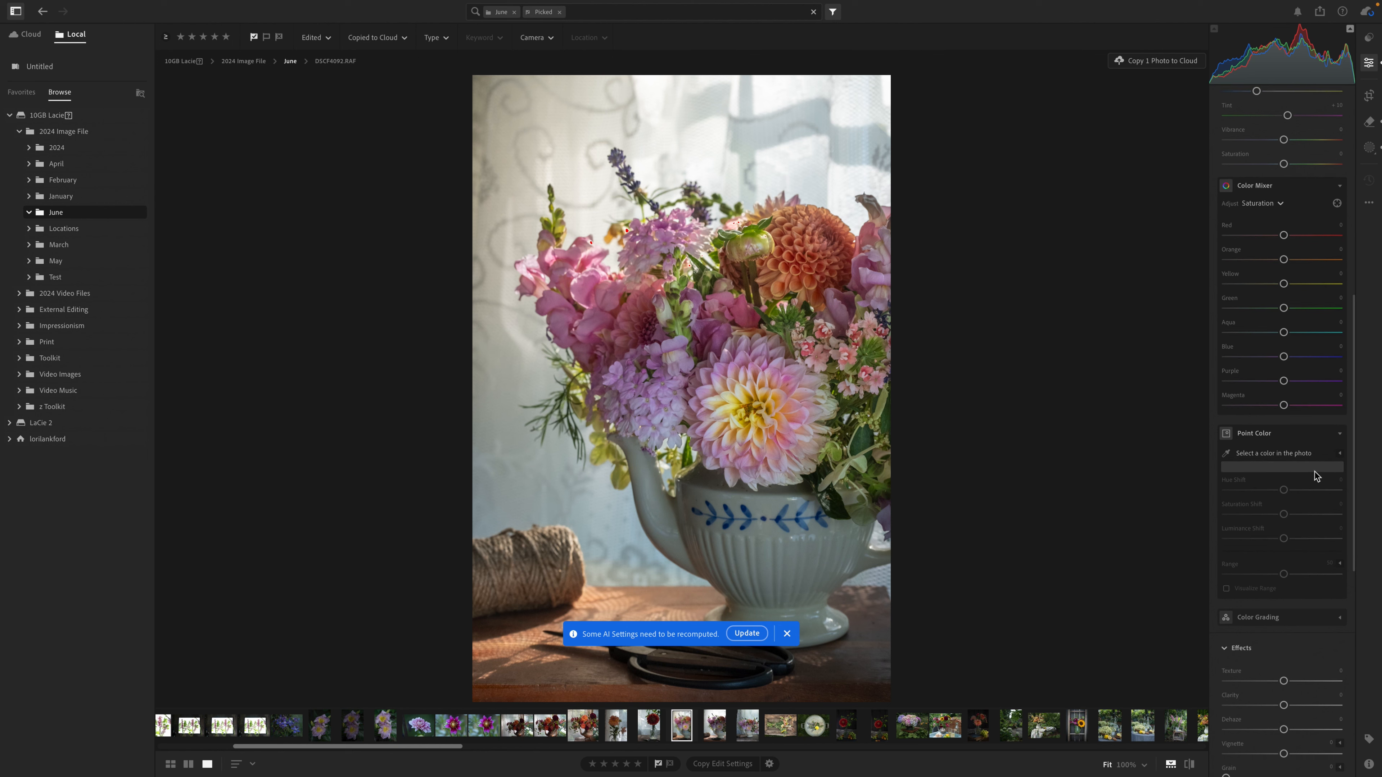
click(1300, 260)
click(1299, 283)
click(1302, 405)
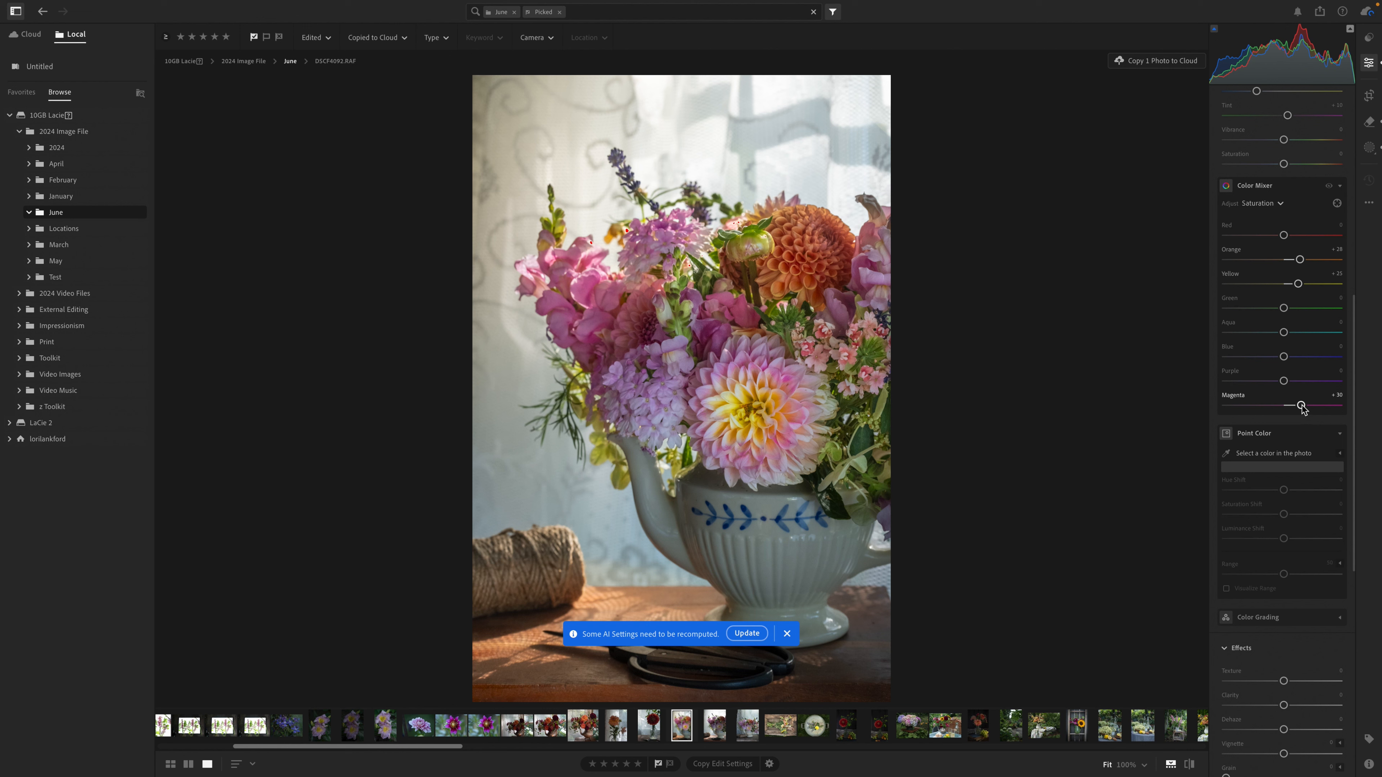
drag(1301, 406, 1297, 405)
mouse_move(1298, 285)
mouse_down()
mouse_move(1285, 284)
mouse_move(1292, 260)
mouse_up()
click(787, 634)
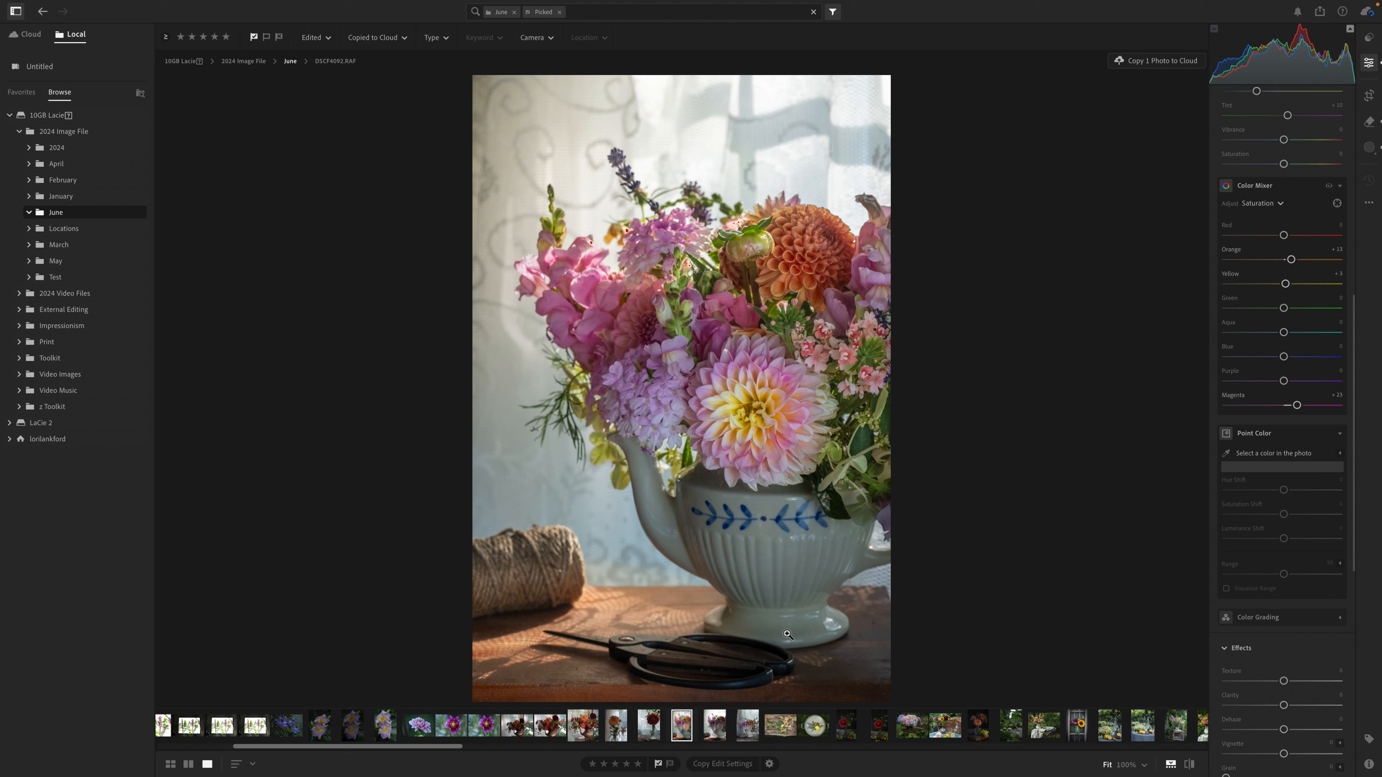
Step: Add a slightly tilted Linear Gradient mask from the photo's upper-right corner down to the middle of the bouquet
scroll(852, 401, down, 3)
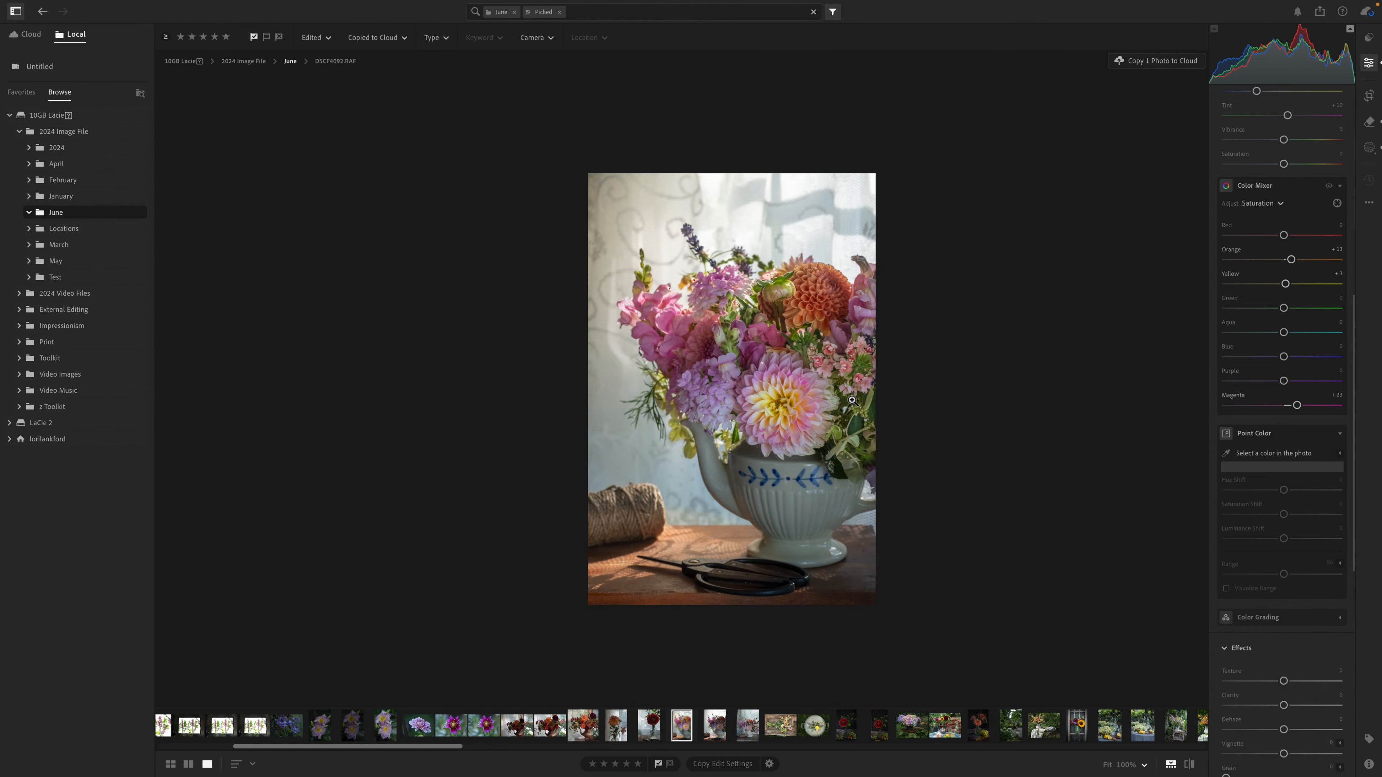
scroll(852, 400, up, 3)
scroll(852, 400, down, 2)
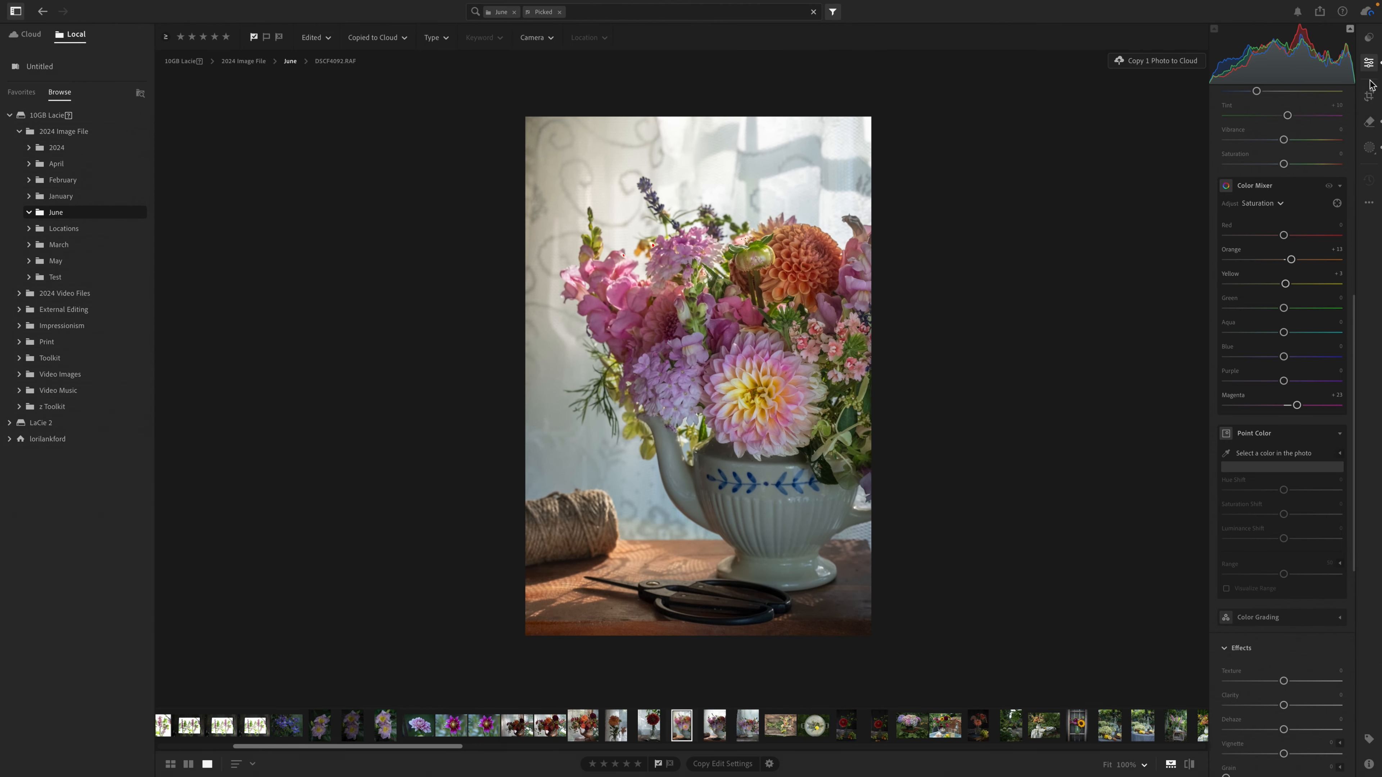
click(1370, 148)
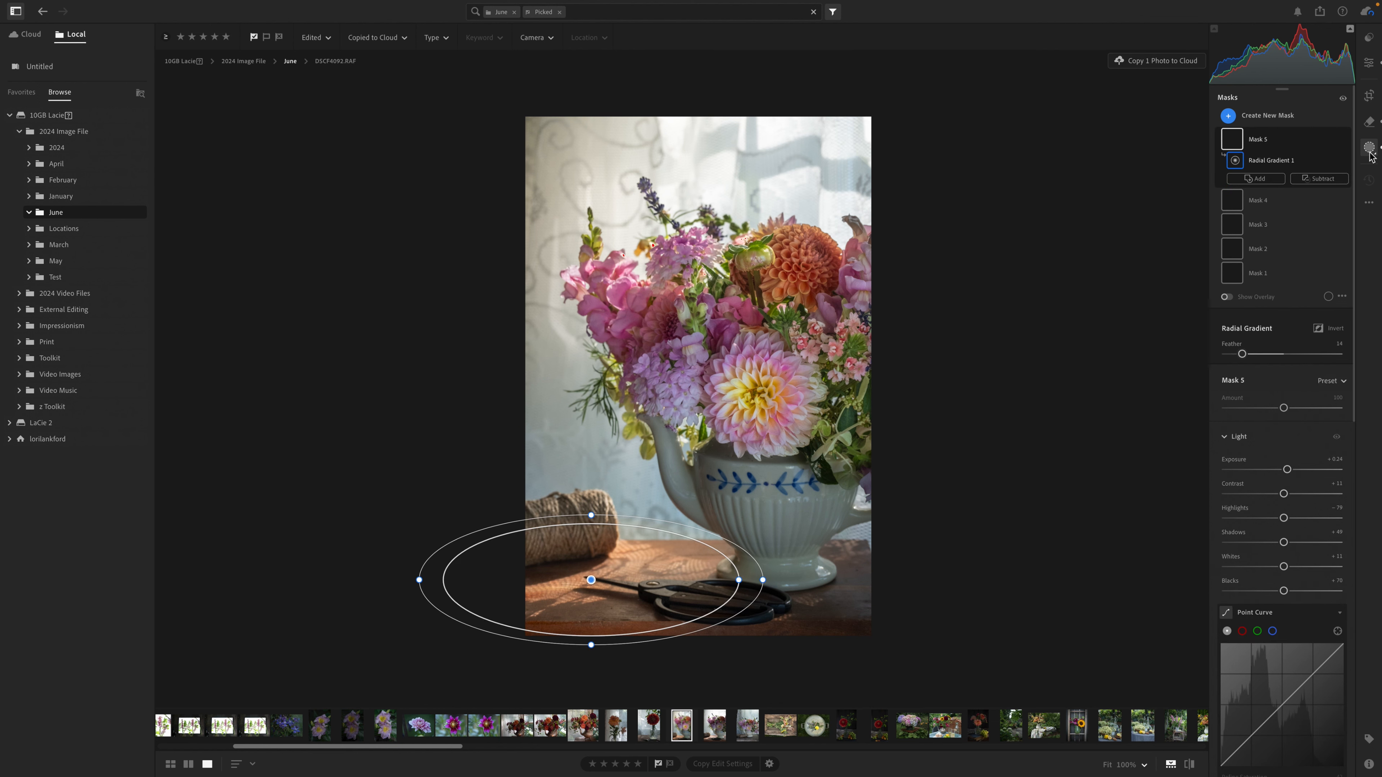
click(1228, 116)
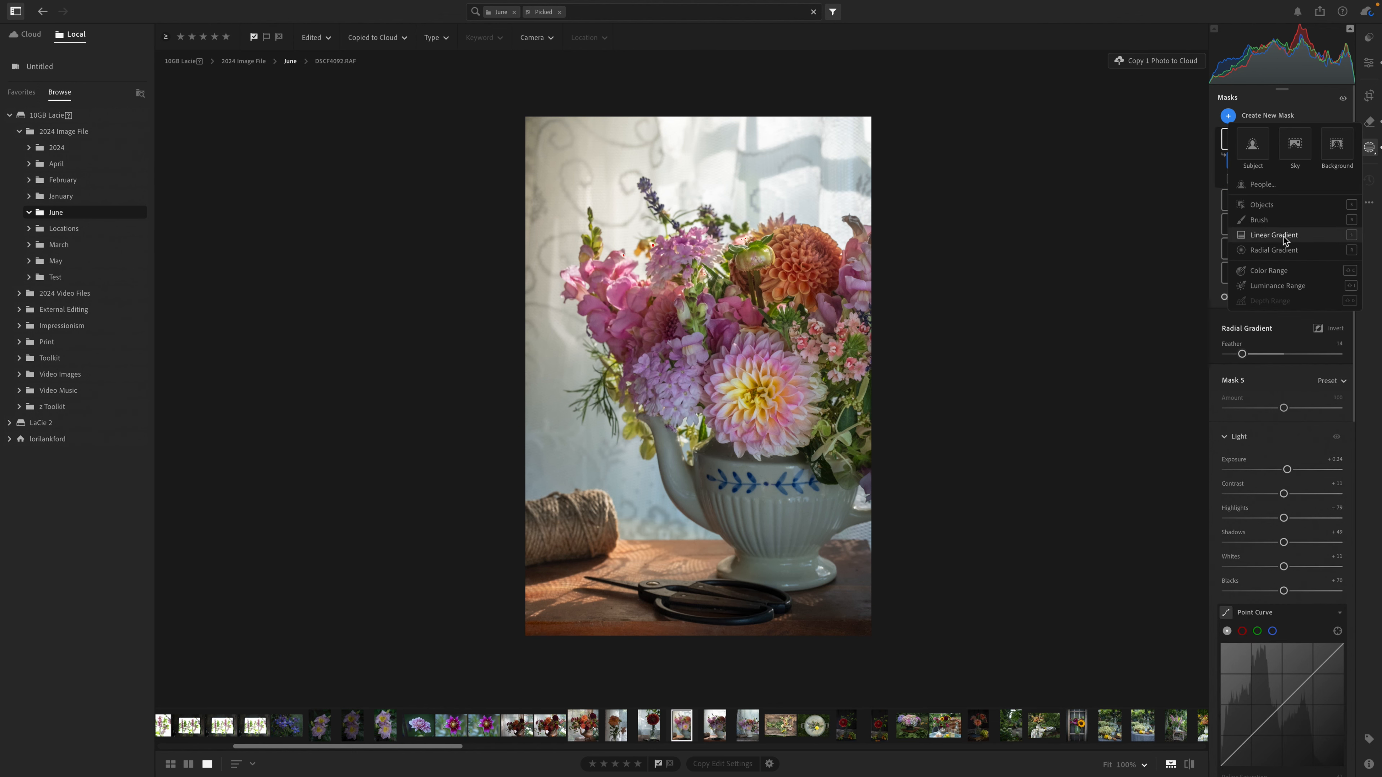
click(1285, 240)
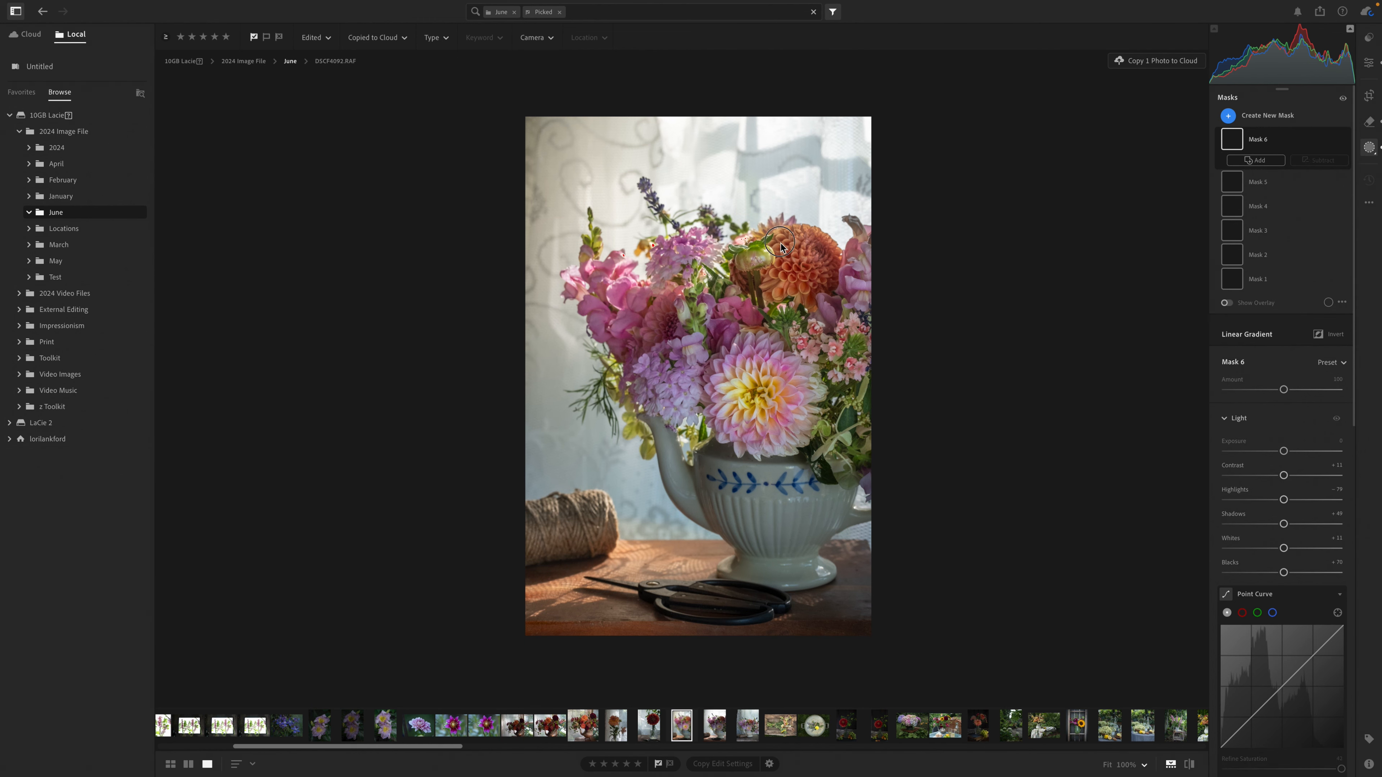
drag(794, 251, 831, 357)
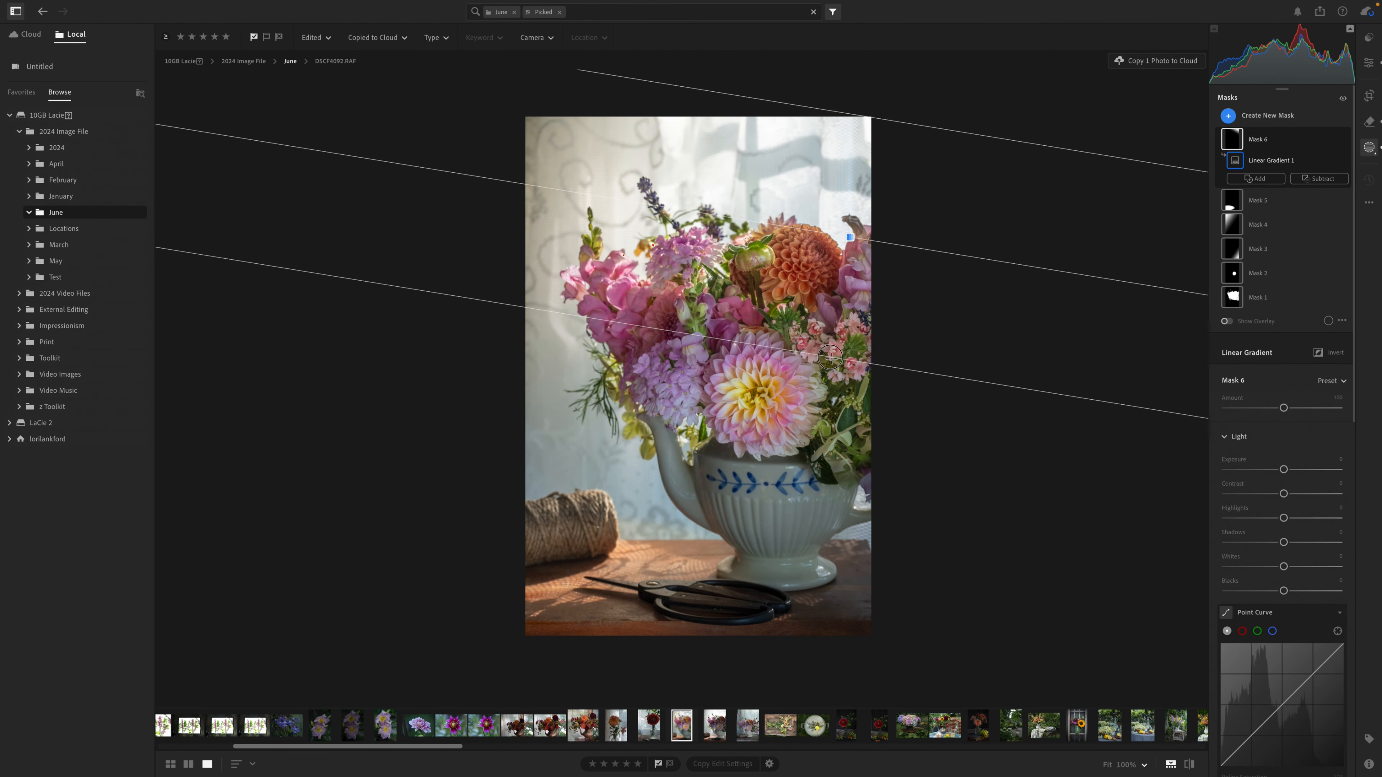
Step: Warm the upper gradient mask's Temp to about +20 and shift its Hue slightly
scroll(1268, 649, down, 9)
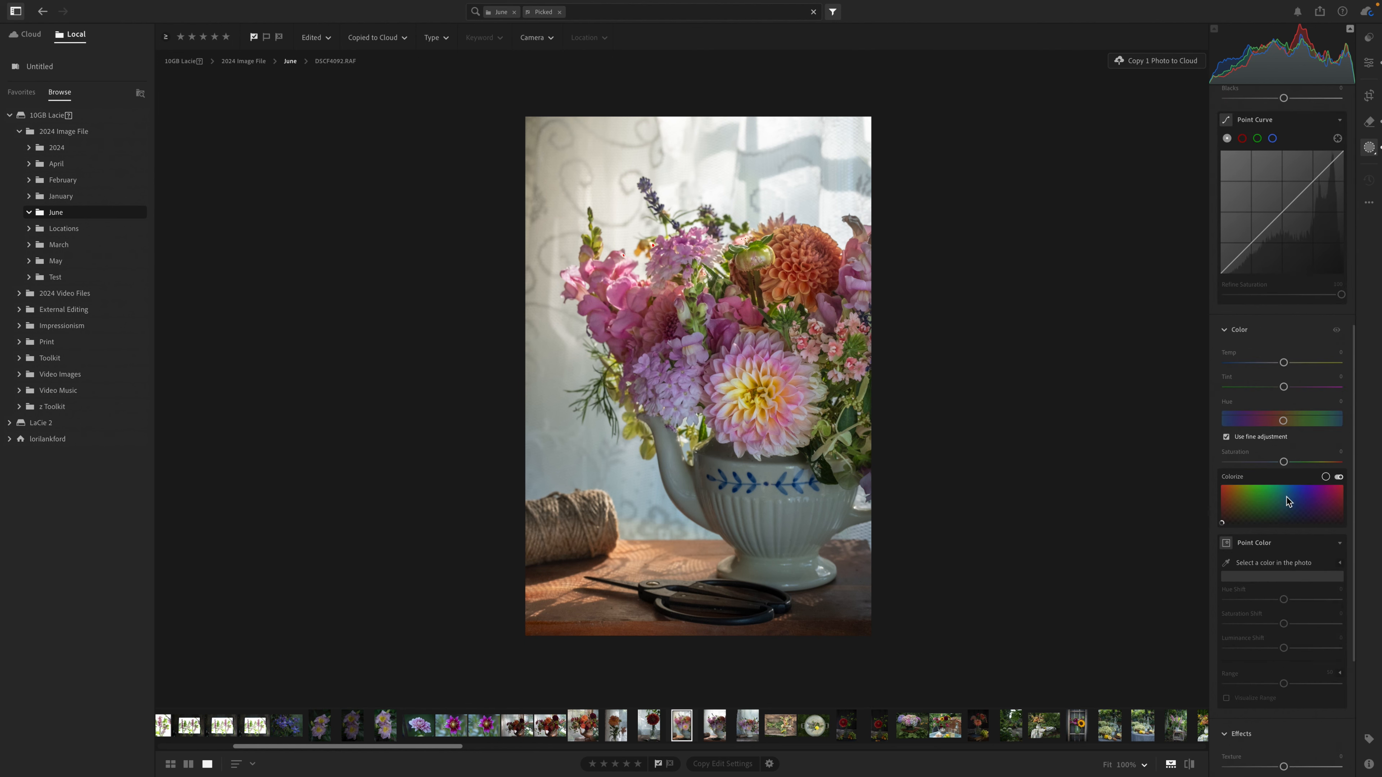
drag(1285, 363, 1295, 363)
drag(1287, 424, 1286, 421)
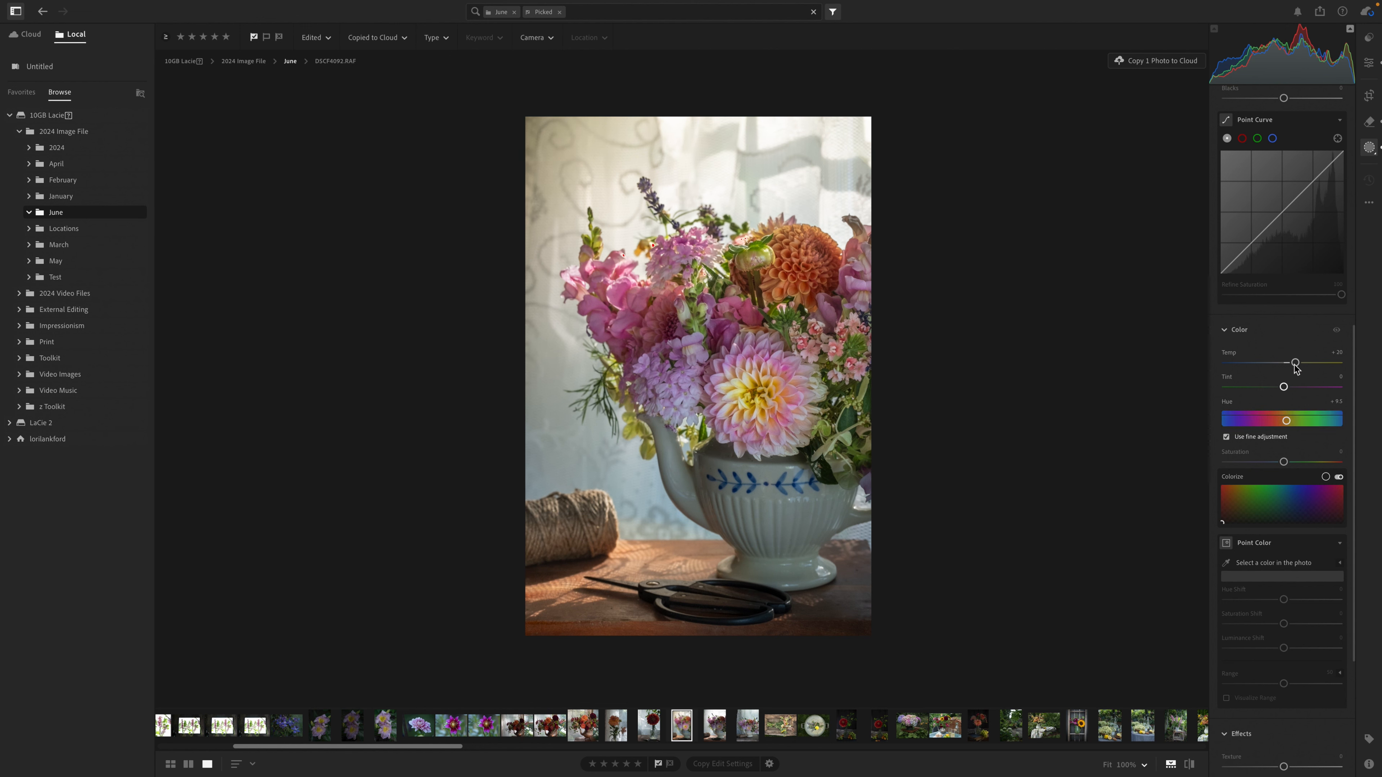
drag(1295, 364, 1294, 363)
scroll(1291, 327, up, 10)
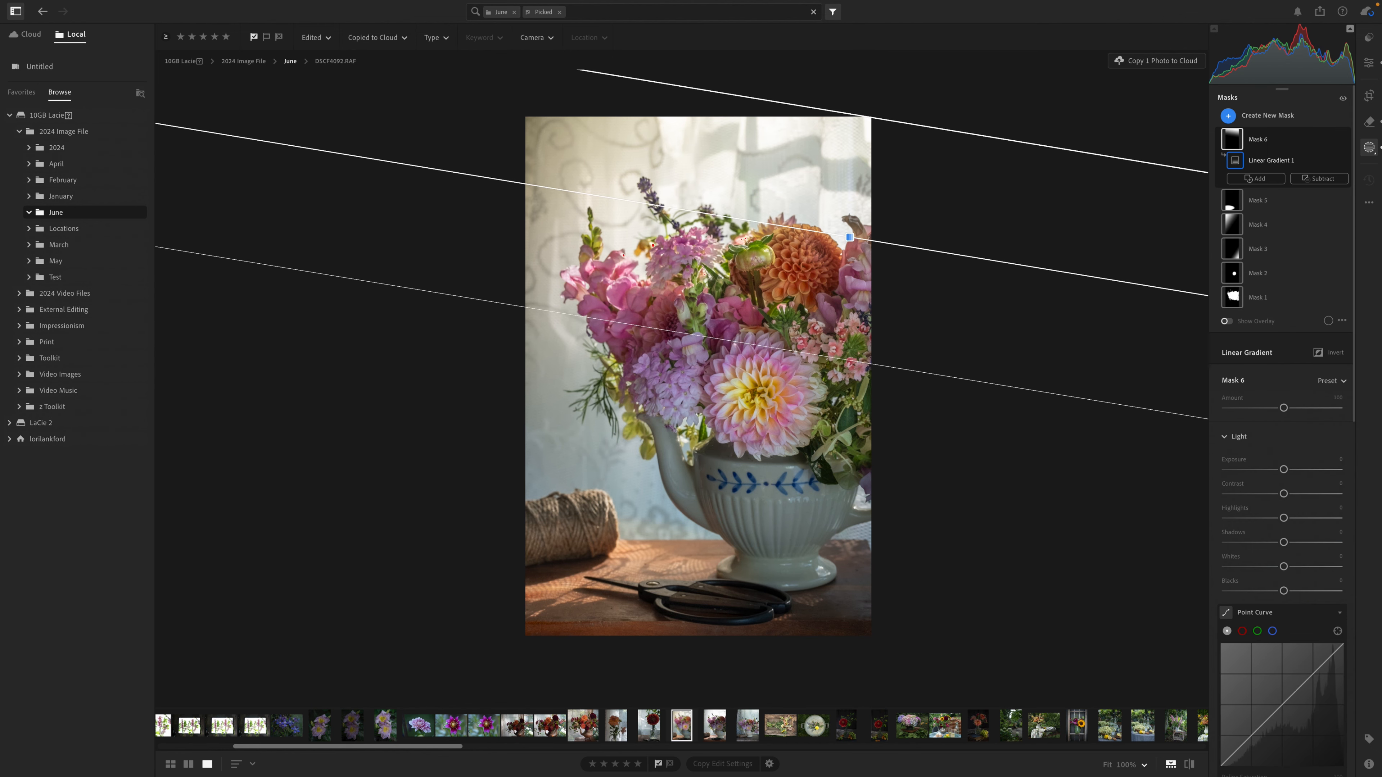
Step: Return to the global edit settings and compare the edited photo with the original
key(e)
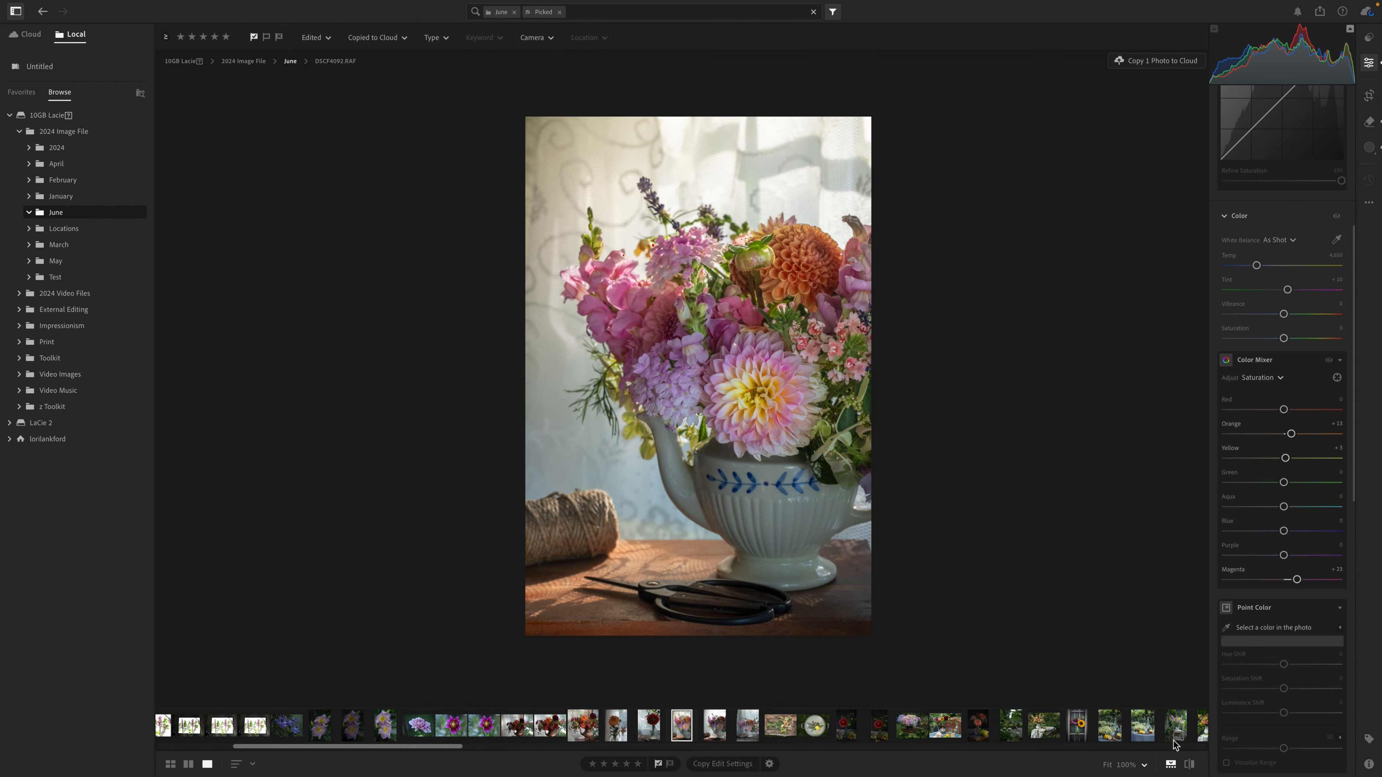
click(1188, 766)
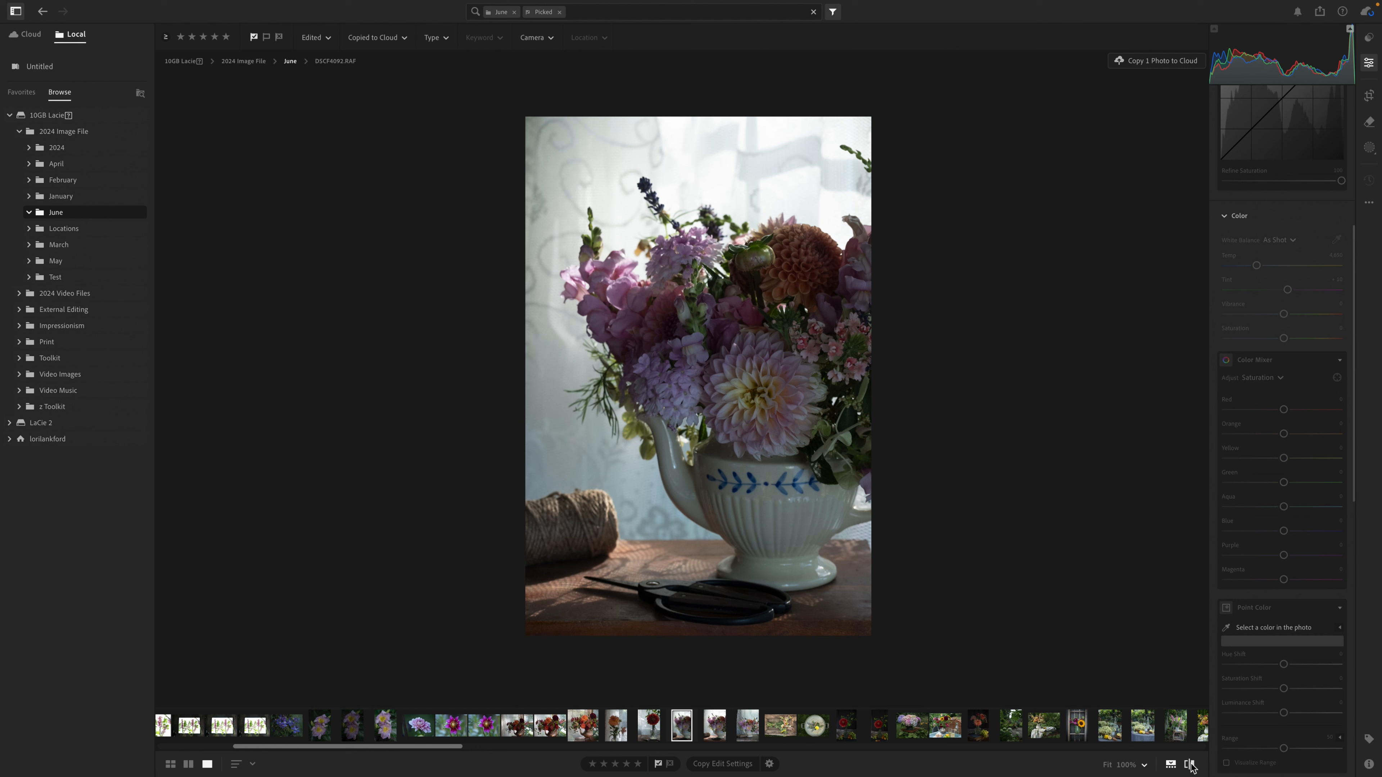
click(1190, 765)
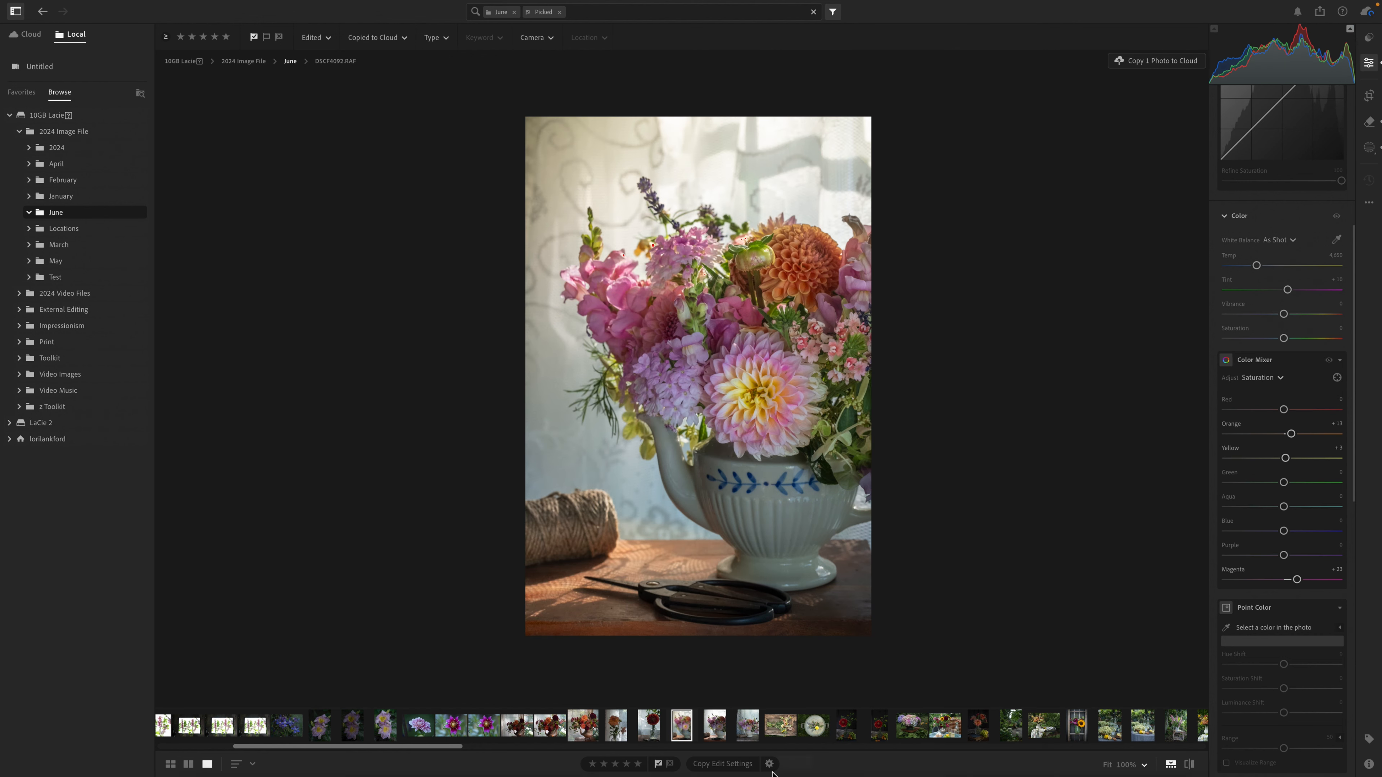
Step: Open the photo of orange and burgundy dahlias in the metal teapot and compare its edit with the original
click(584, 726)
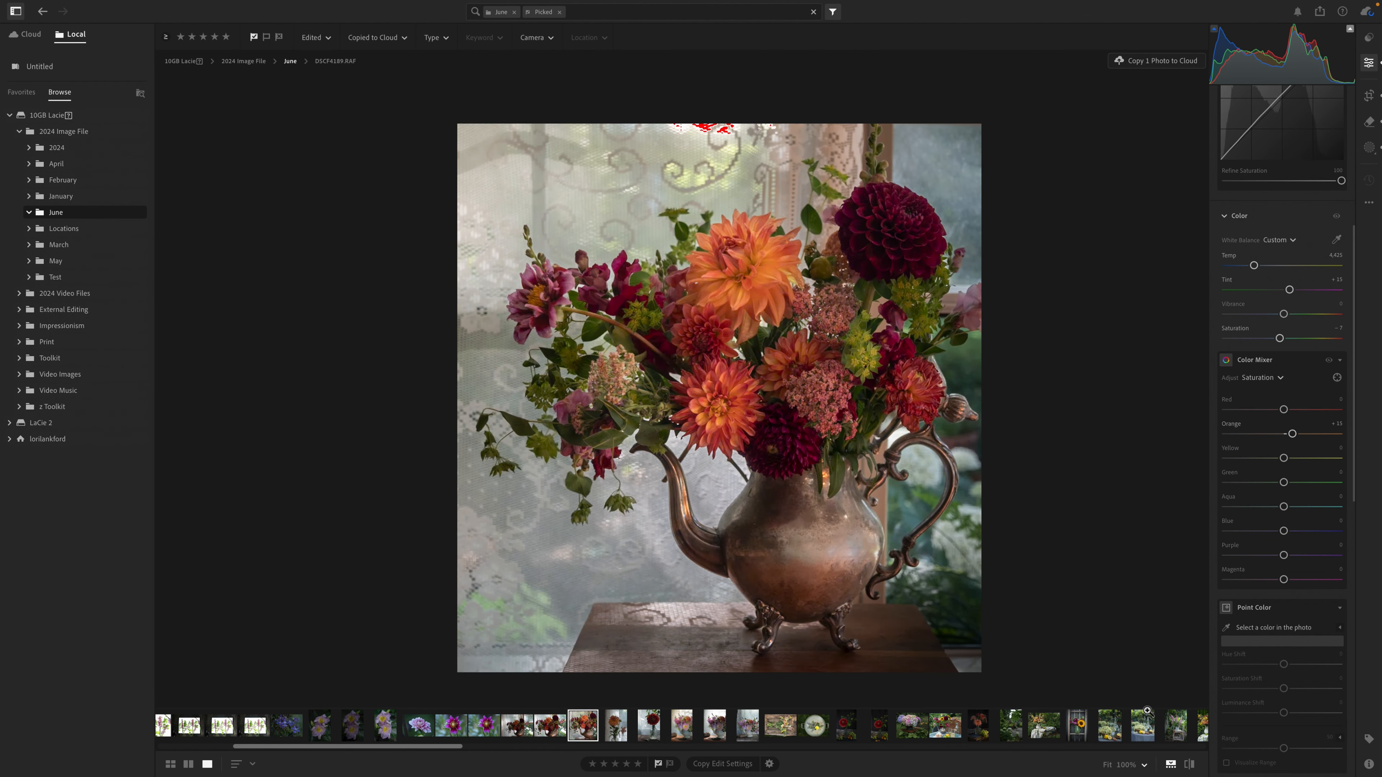
click(1188, 765)
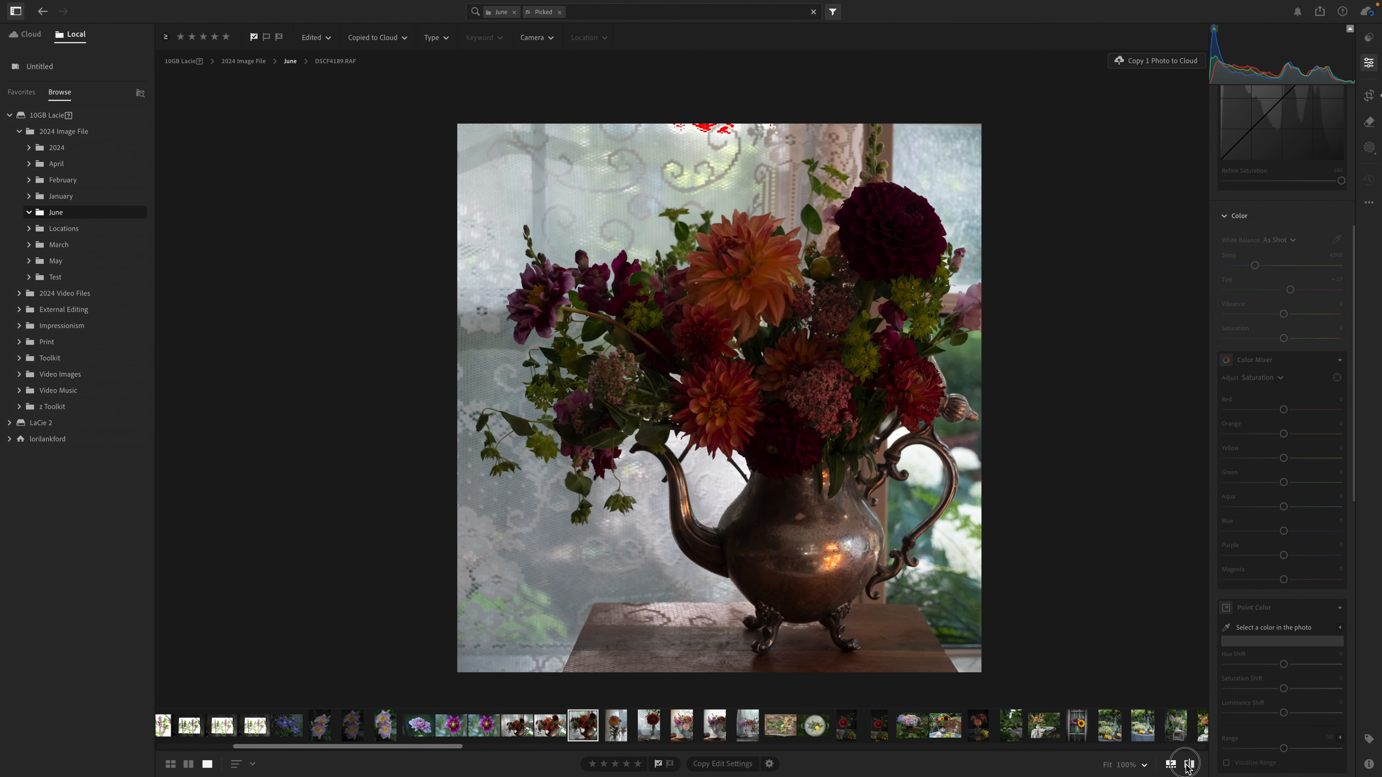
click(1188, 766)
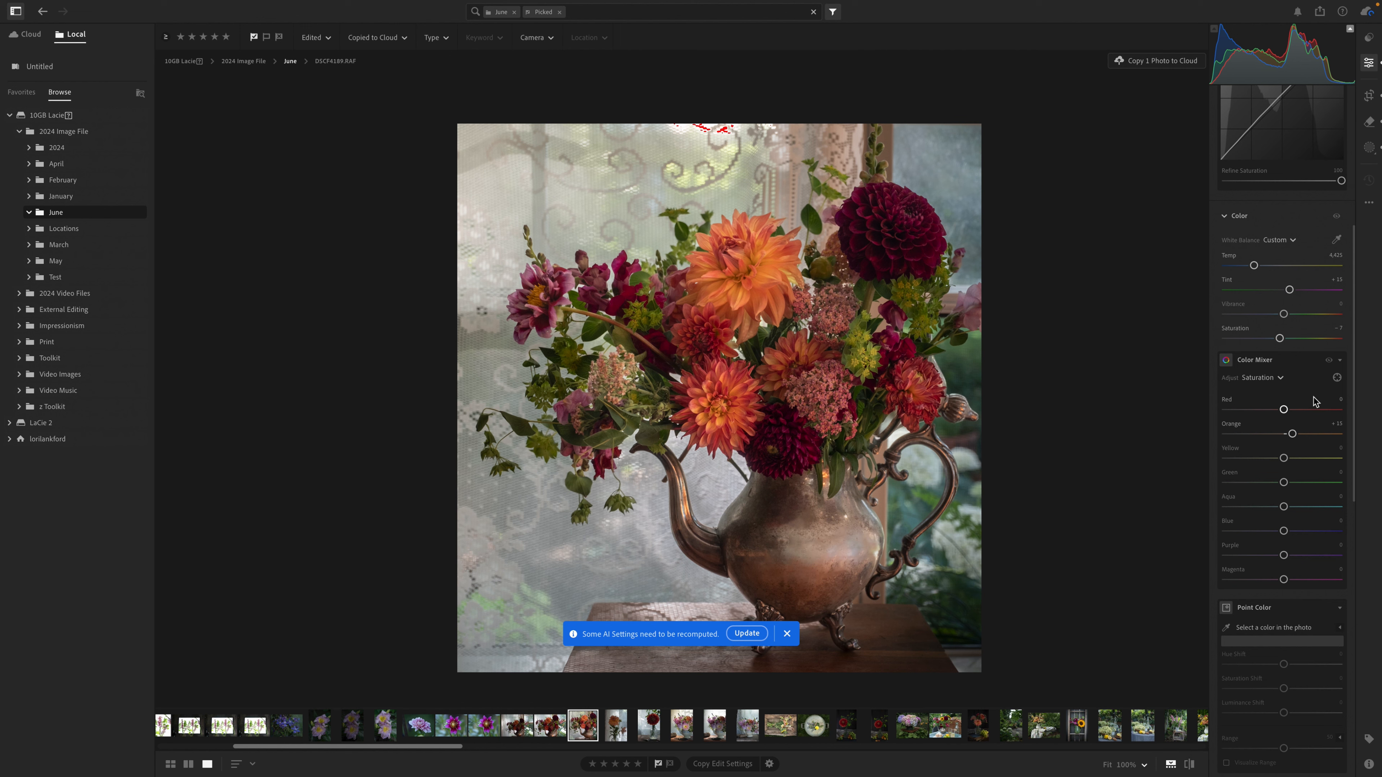
Step: Cool the global Temp to about 4,150 and review the photo's masks, including the effect of the Mask 6 brush
drag(1255, 266, 1250, 266)
click(1370, 149)
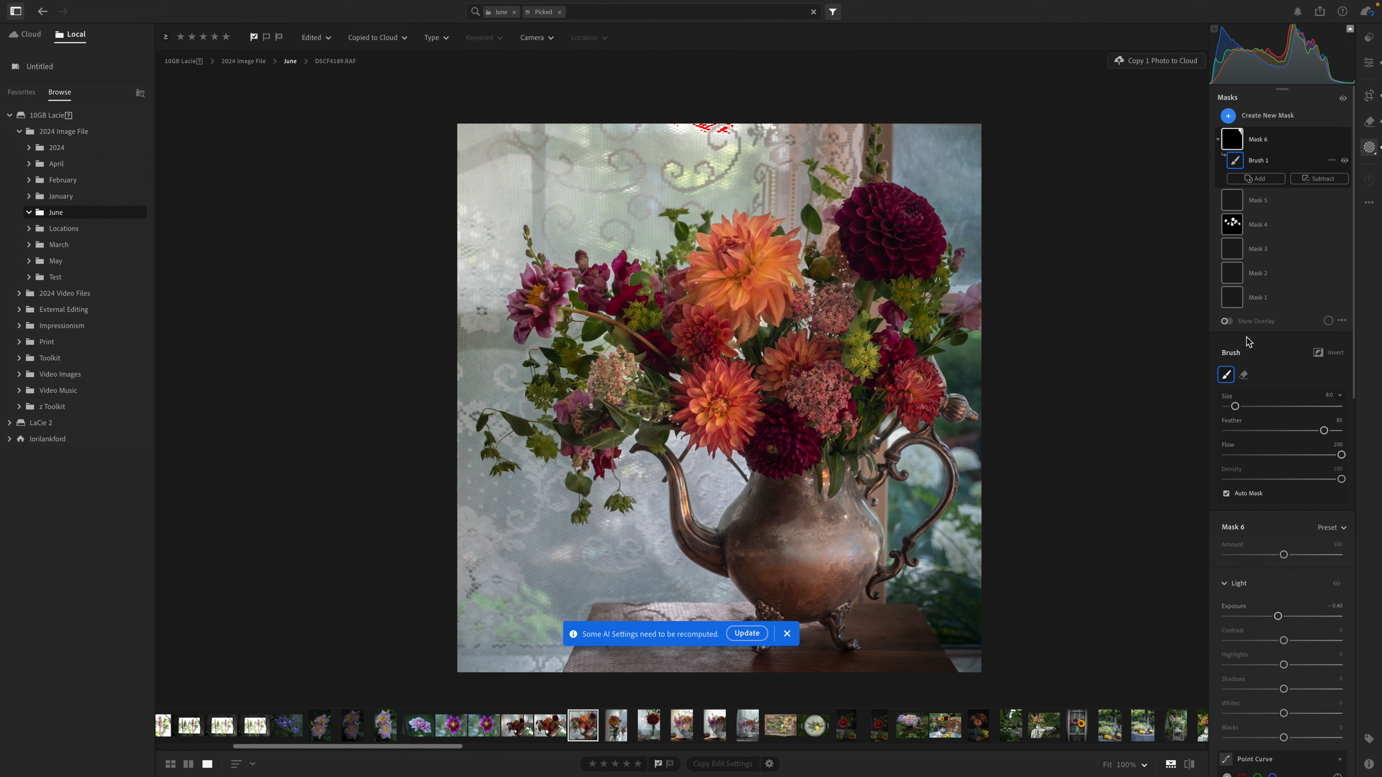
mouse_move(1232, 301)
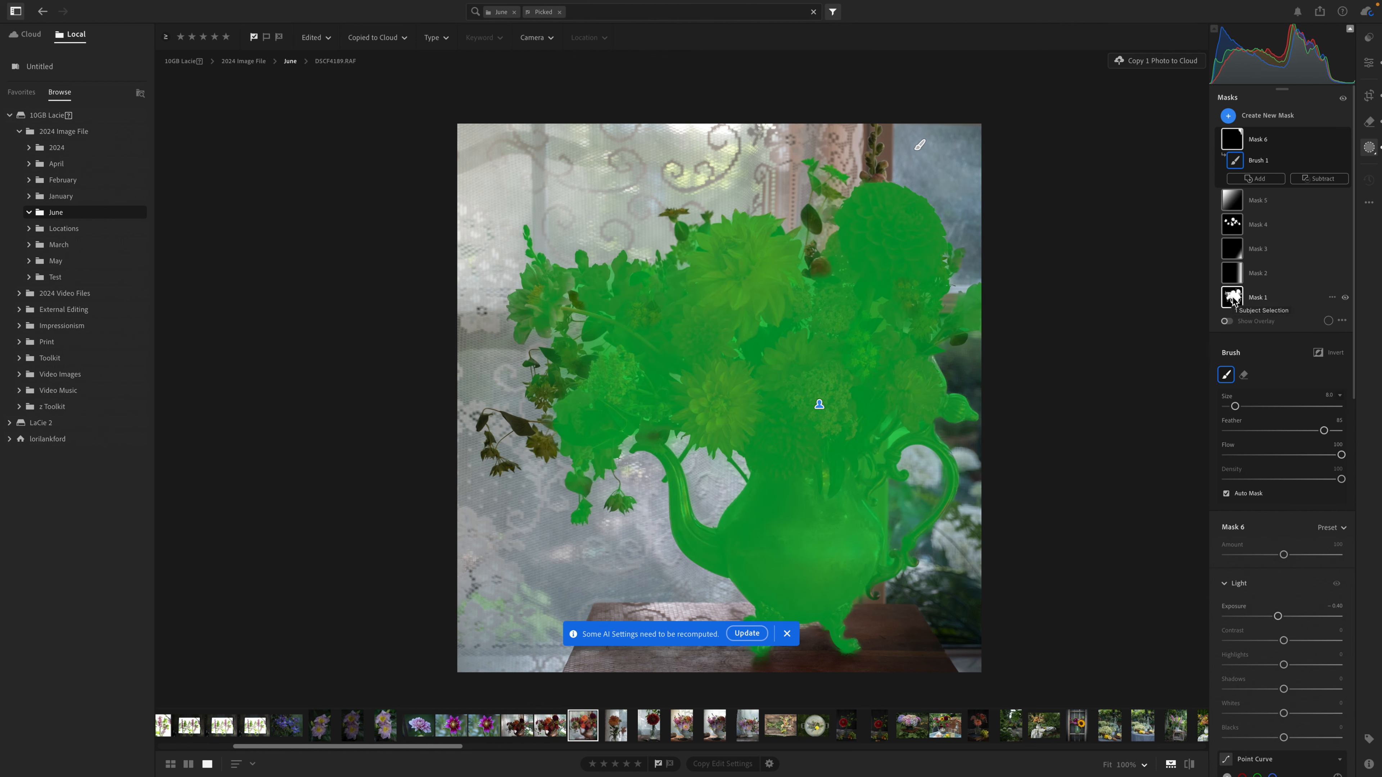
mouse_move(1234, 277)
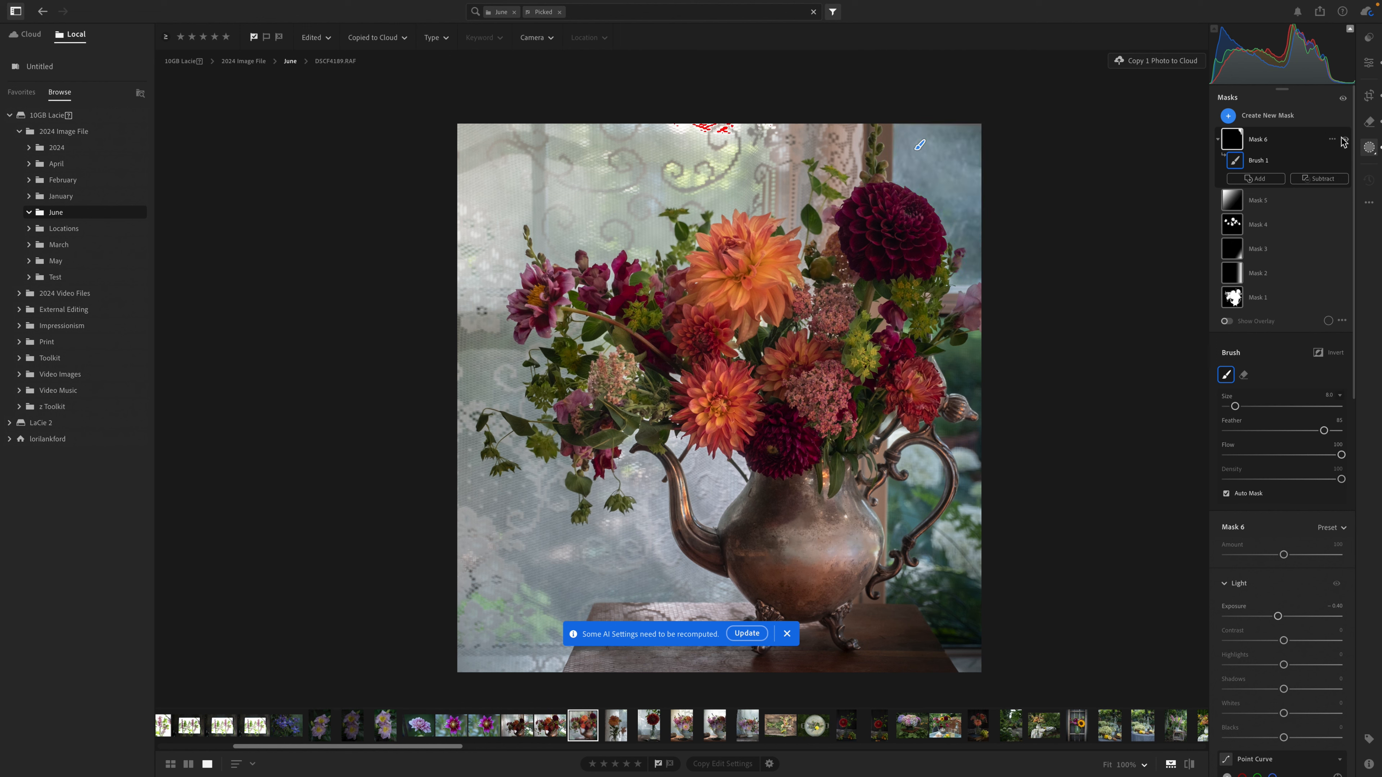
click(1345, 141)
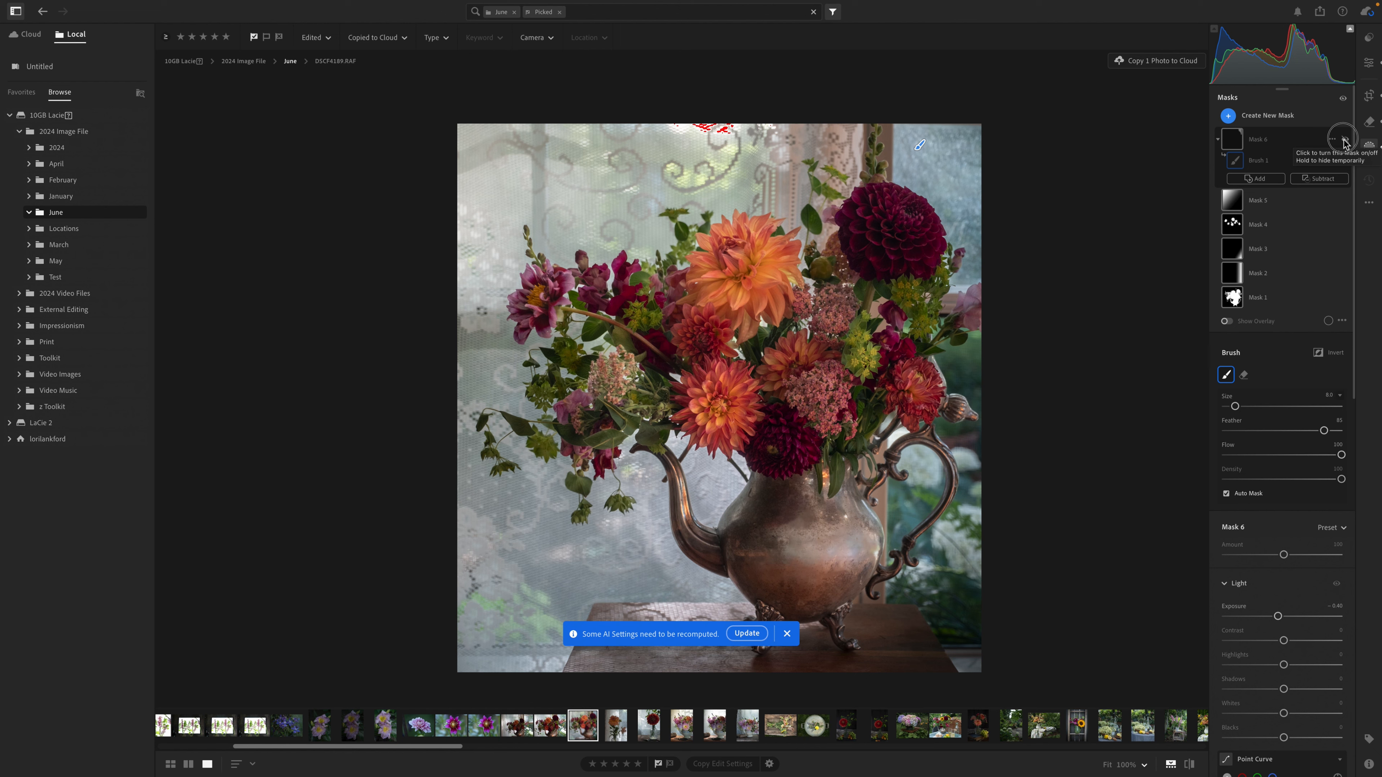
click(1345, 141)
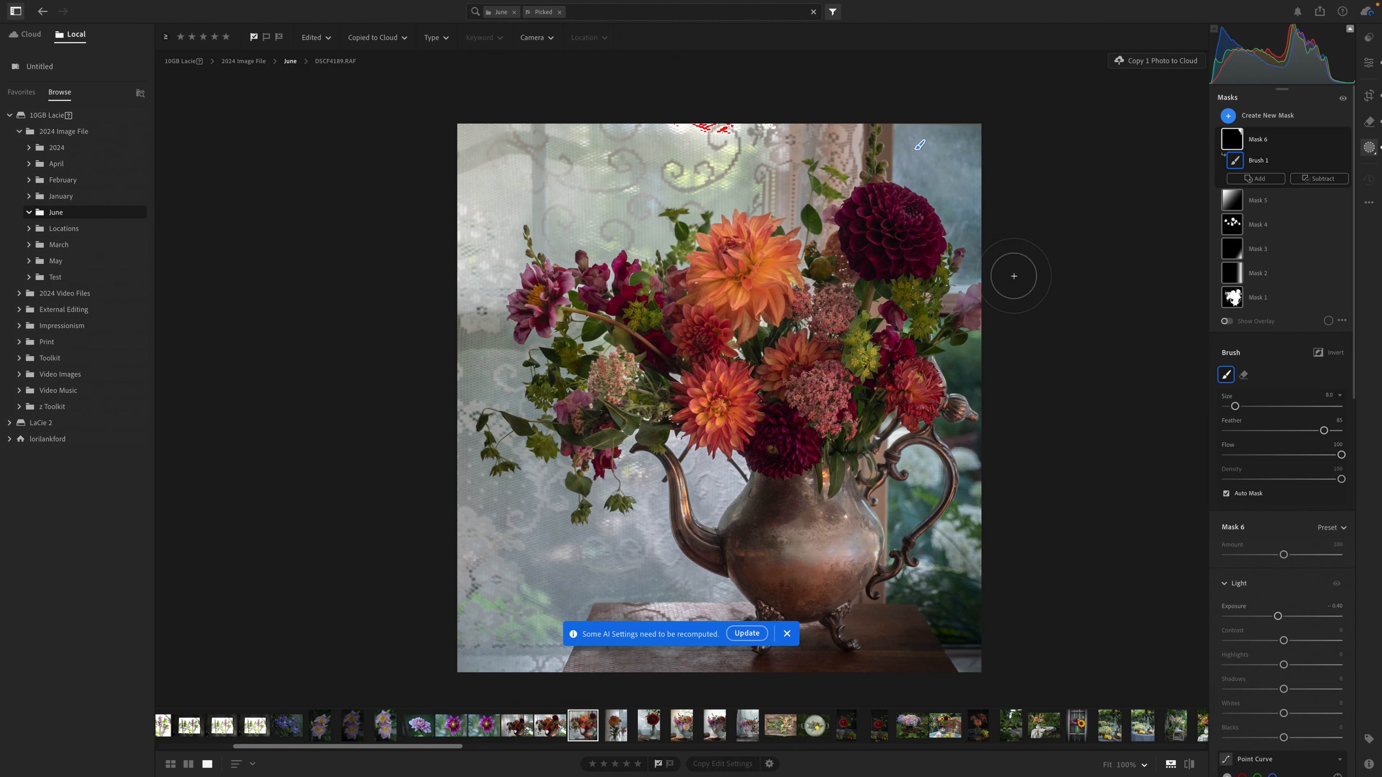
Step: Dismiss the AI settings notice, review Mask 6's effect settings and raise its Exposure to about +0.16
scroll(1285, 605, down, 10)
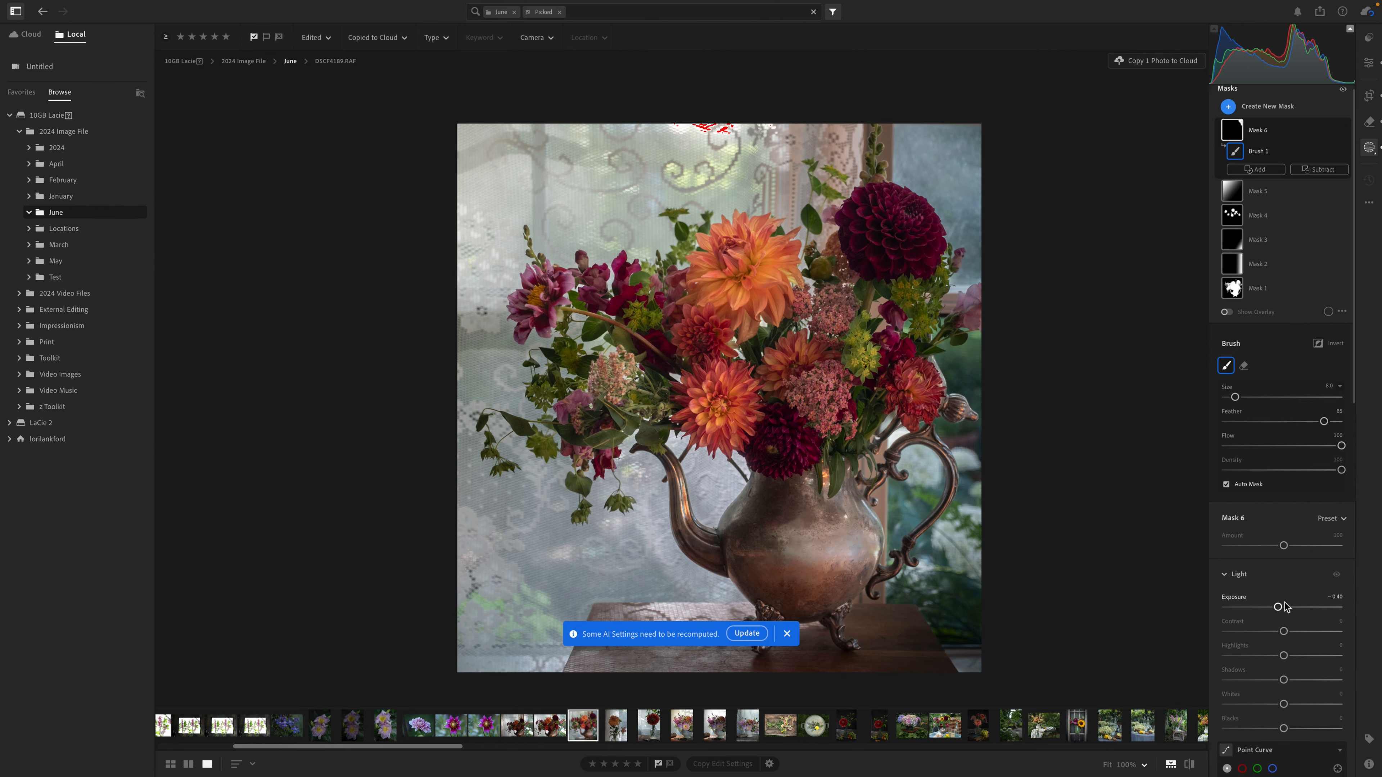
scroll(1285, 605, down, 5)
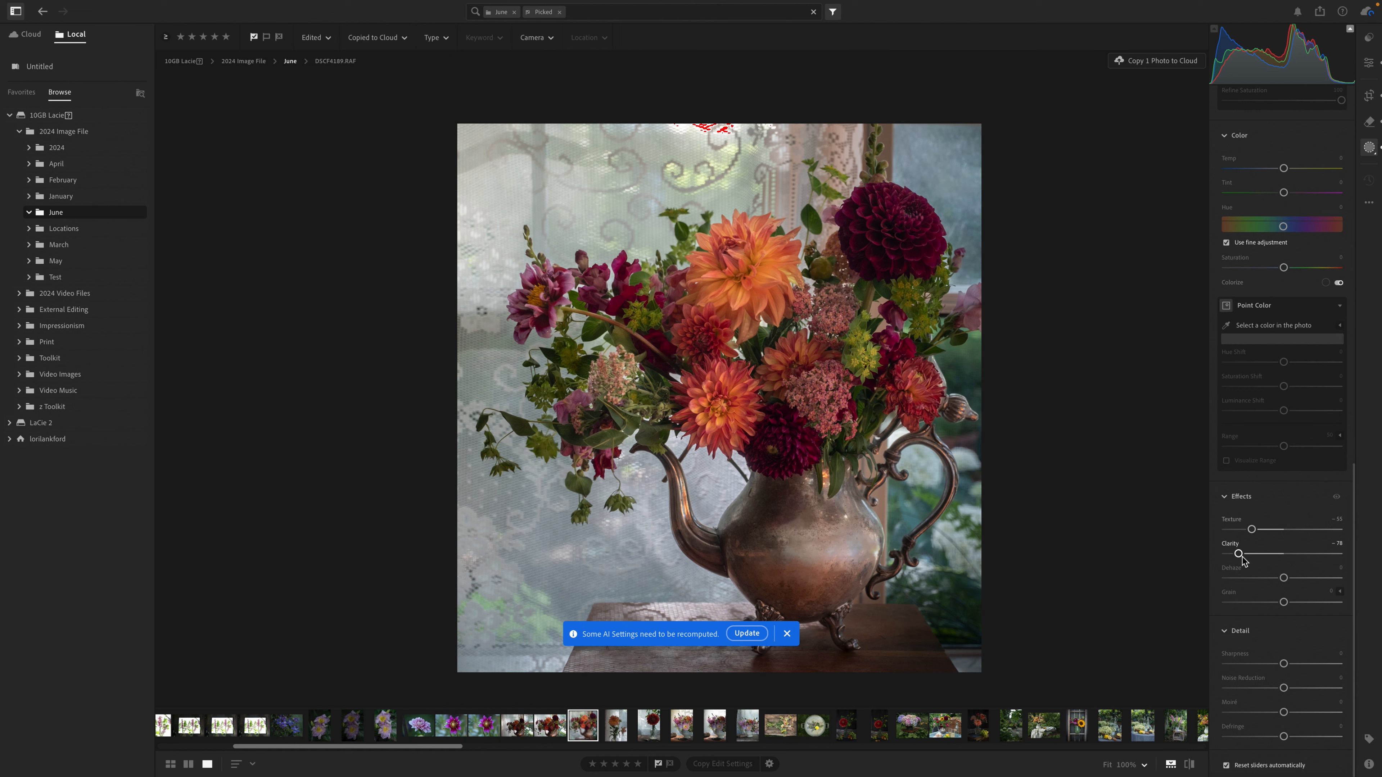
click(786, 634)
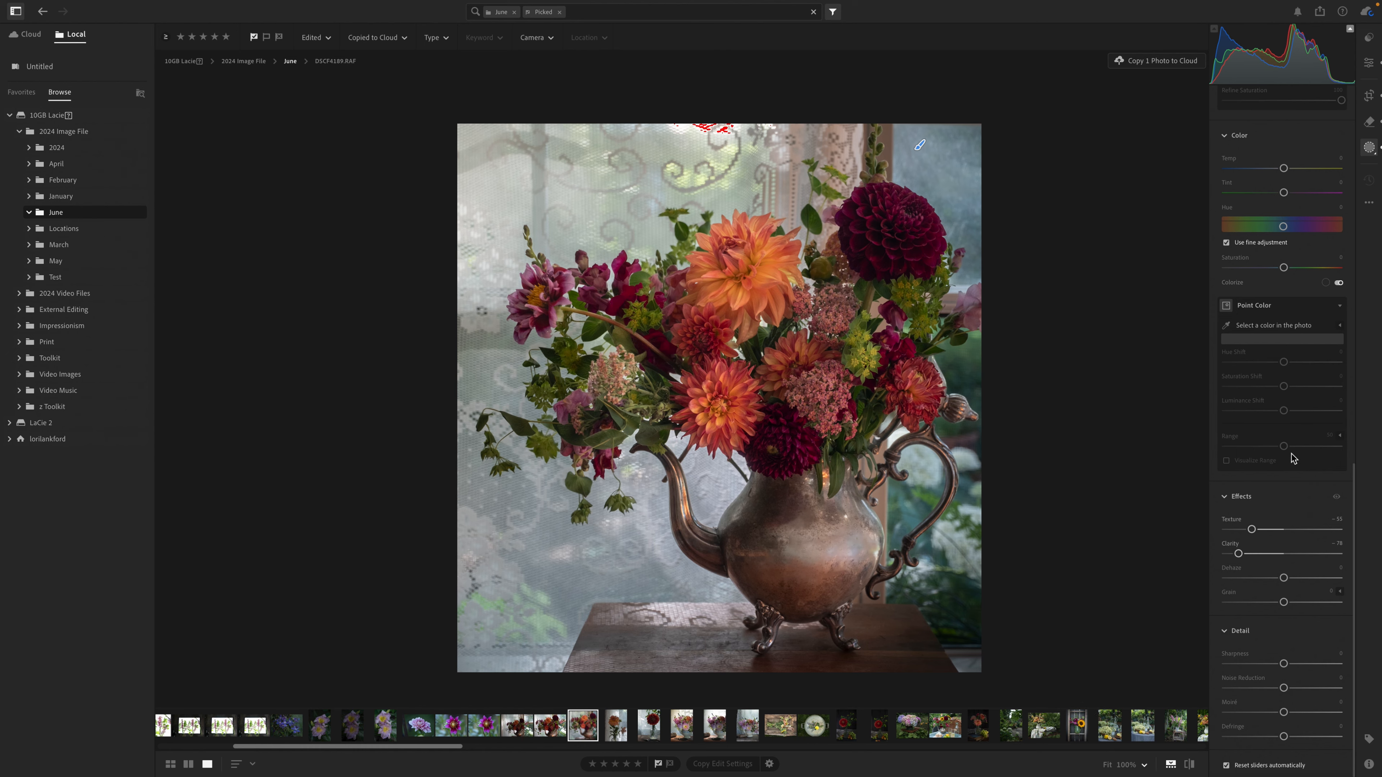
scroll(1295, 459, up, 15)
scroll(1279, 542, down, 3)
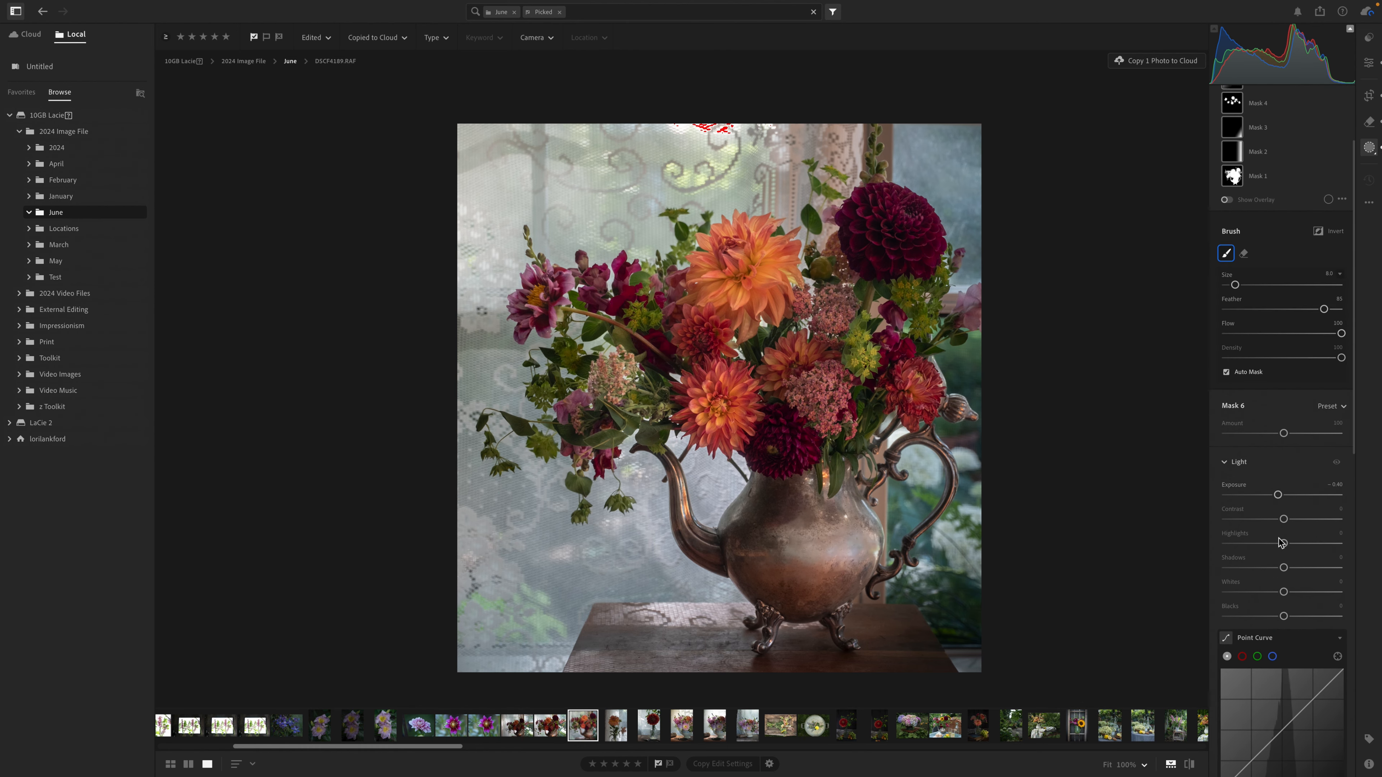
mouse_move(1278, 491)
mouse_down()
mouse_move(1299, 495)
mouse_move(1286, 492)
mouse_up()
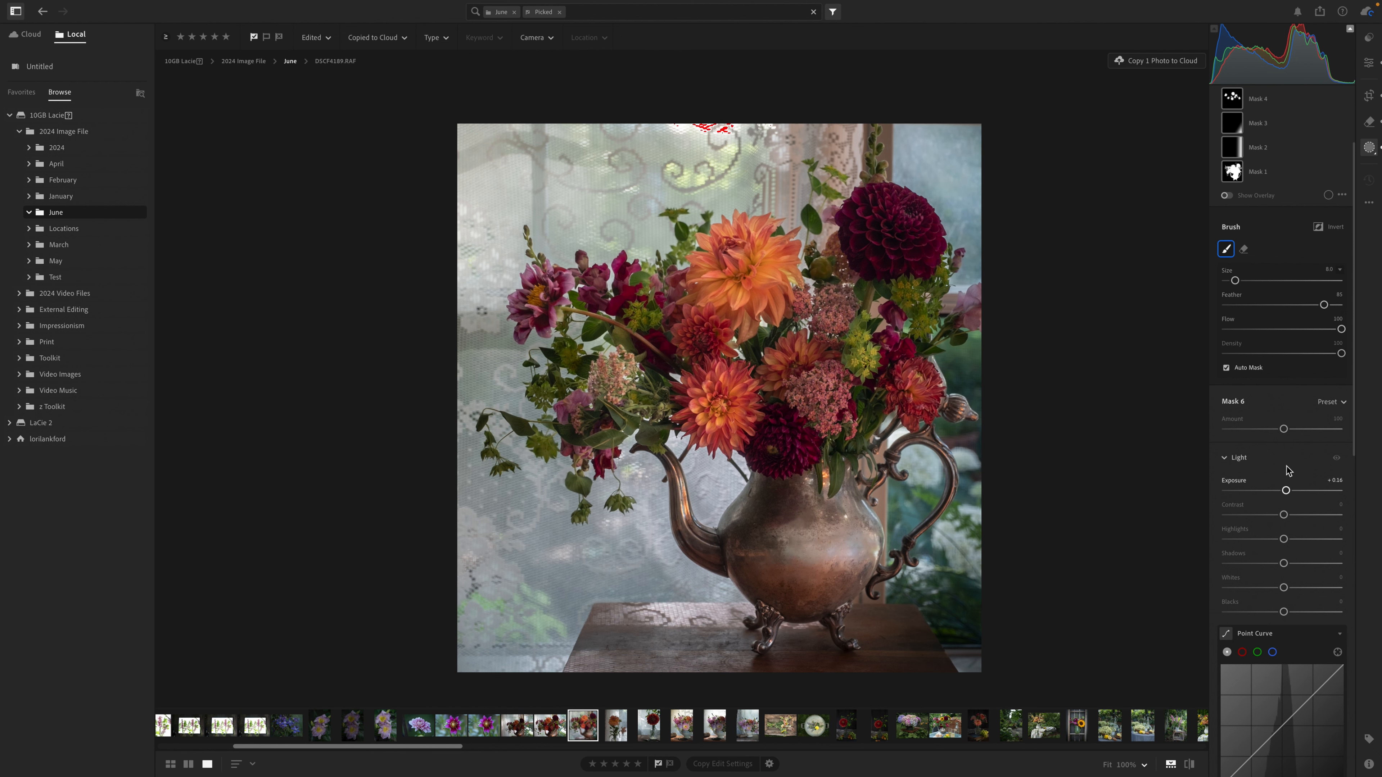
Step: Return to the global edit settings, raise the Exposure to about +0.57 and fine-tune the Temp to about 4,150
click(1368, 63)
scroll(1279, 436, up, 5)
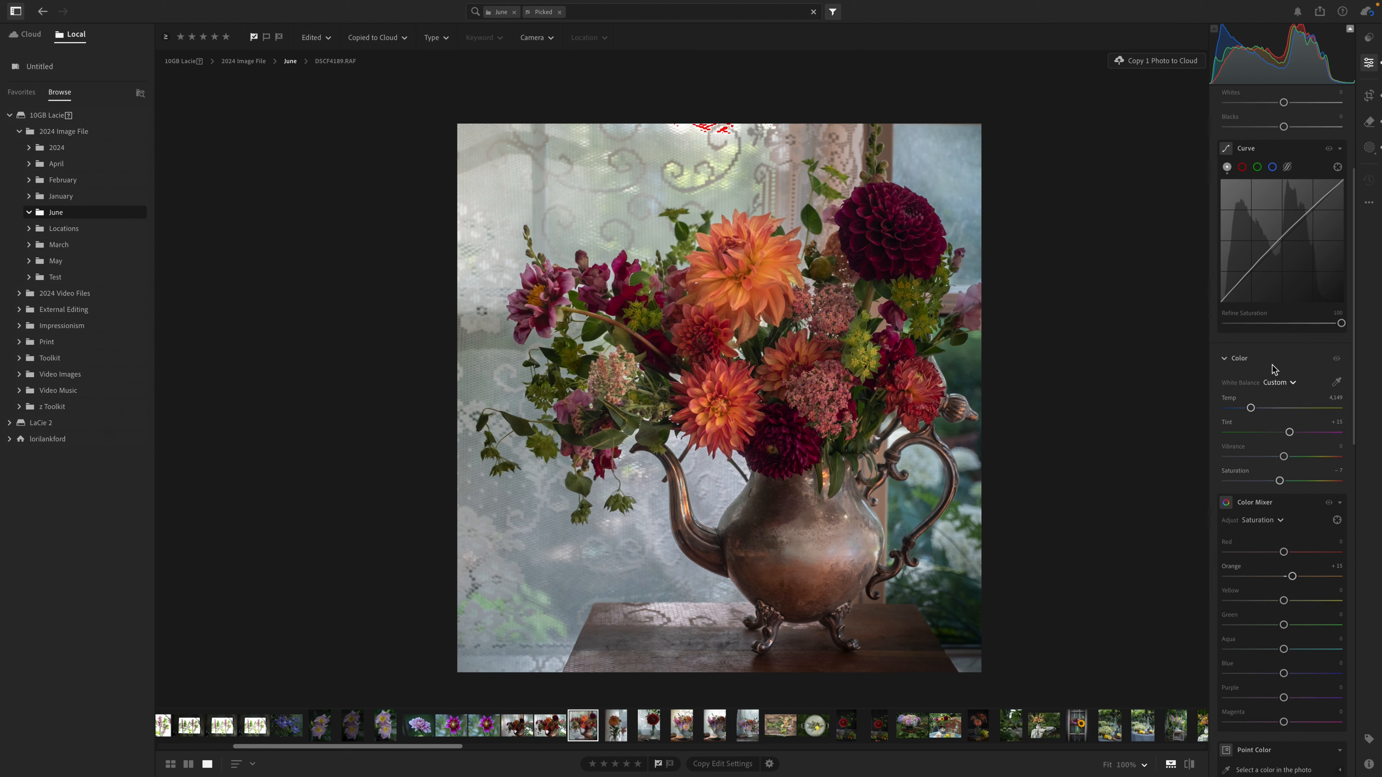
click(1285, 213)
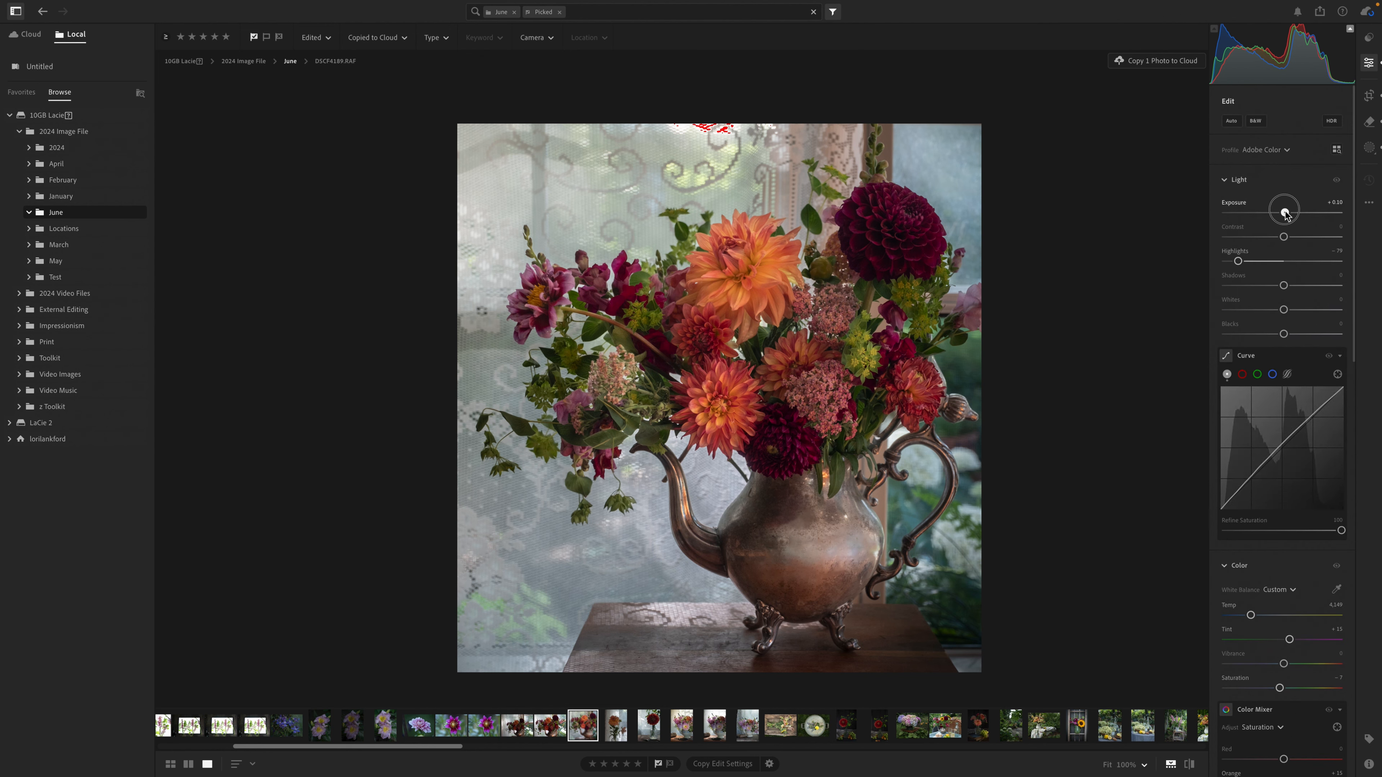
drag(1285, 213, 1290, 213)
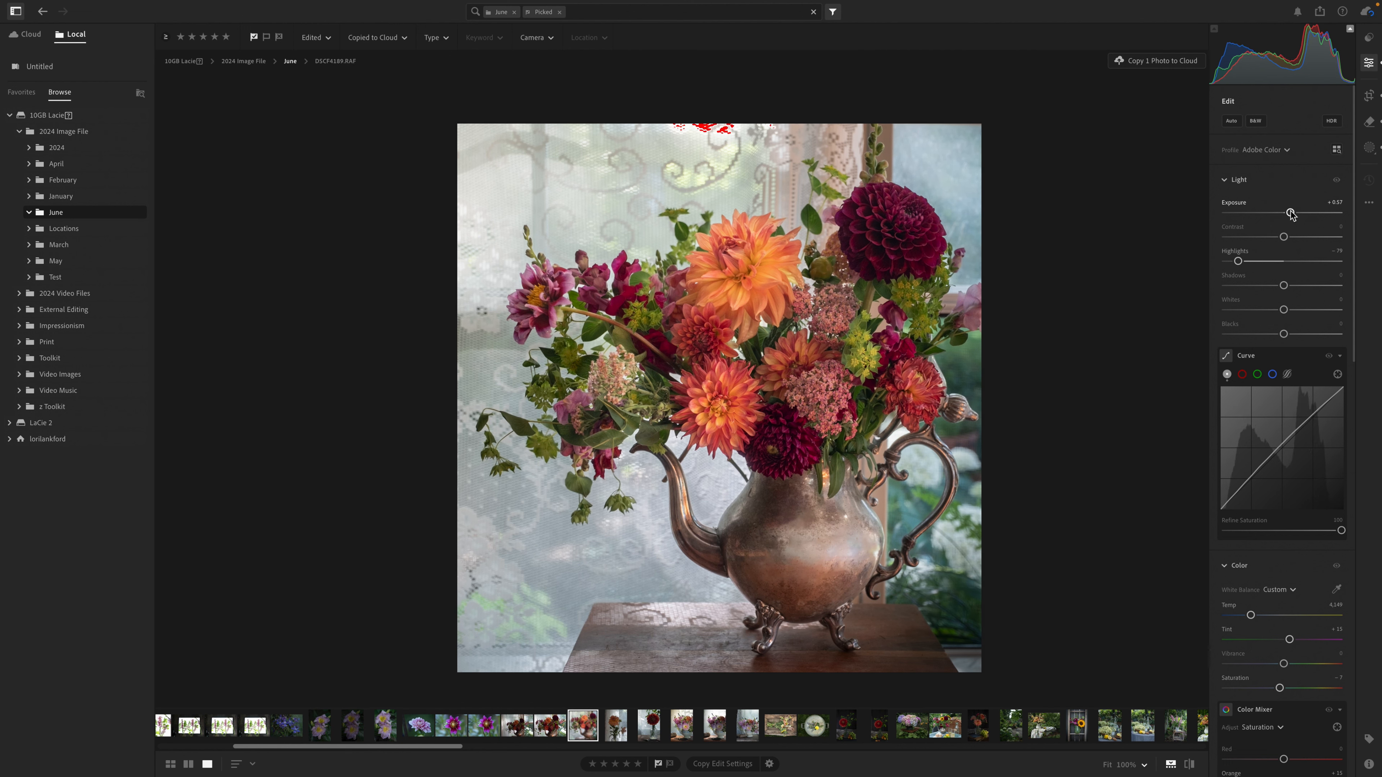
click(1251, 614)
drag(1251, 615, 1251, 615)
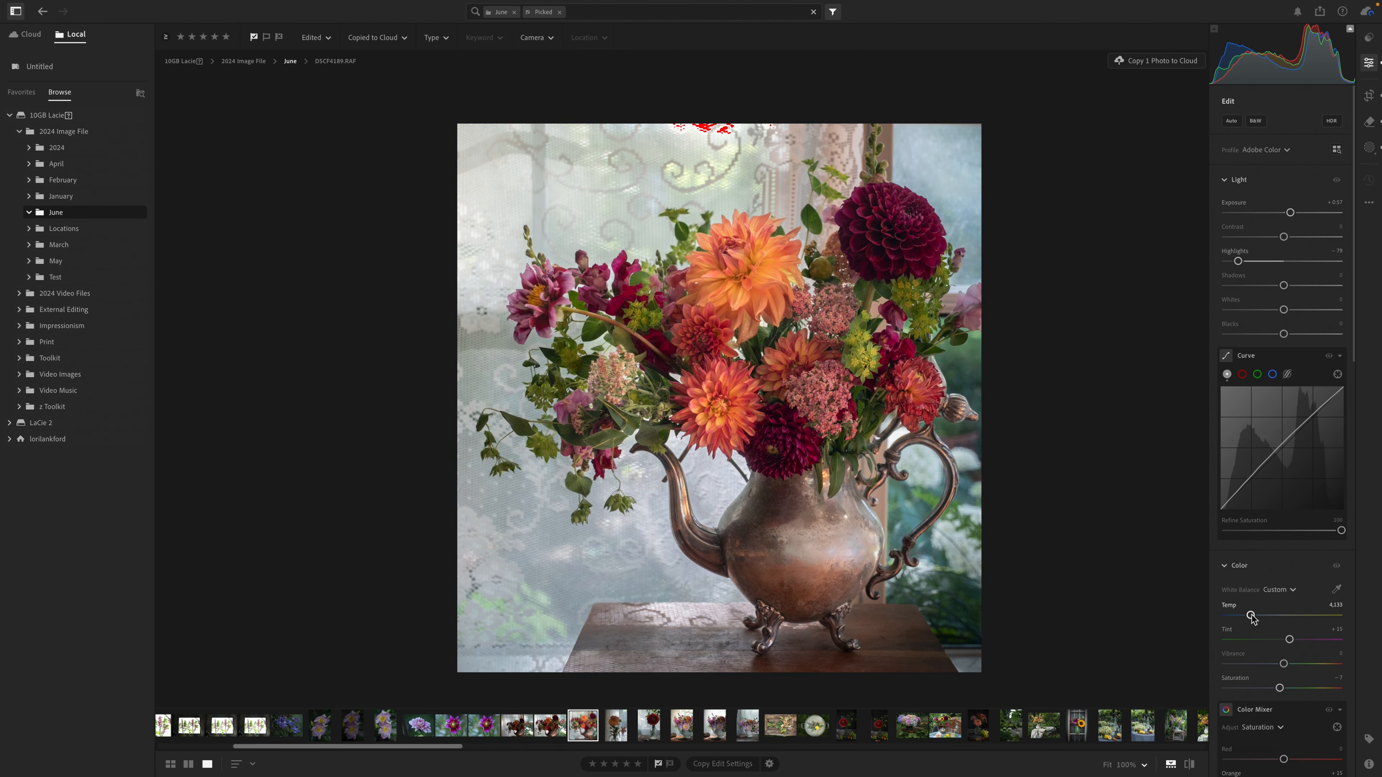